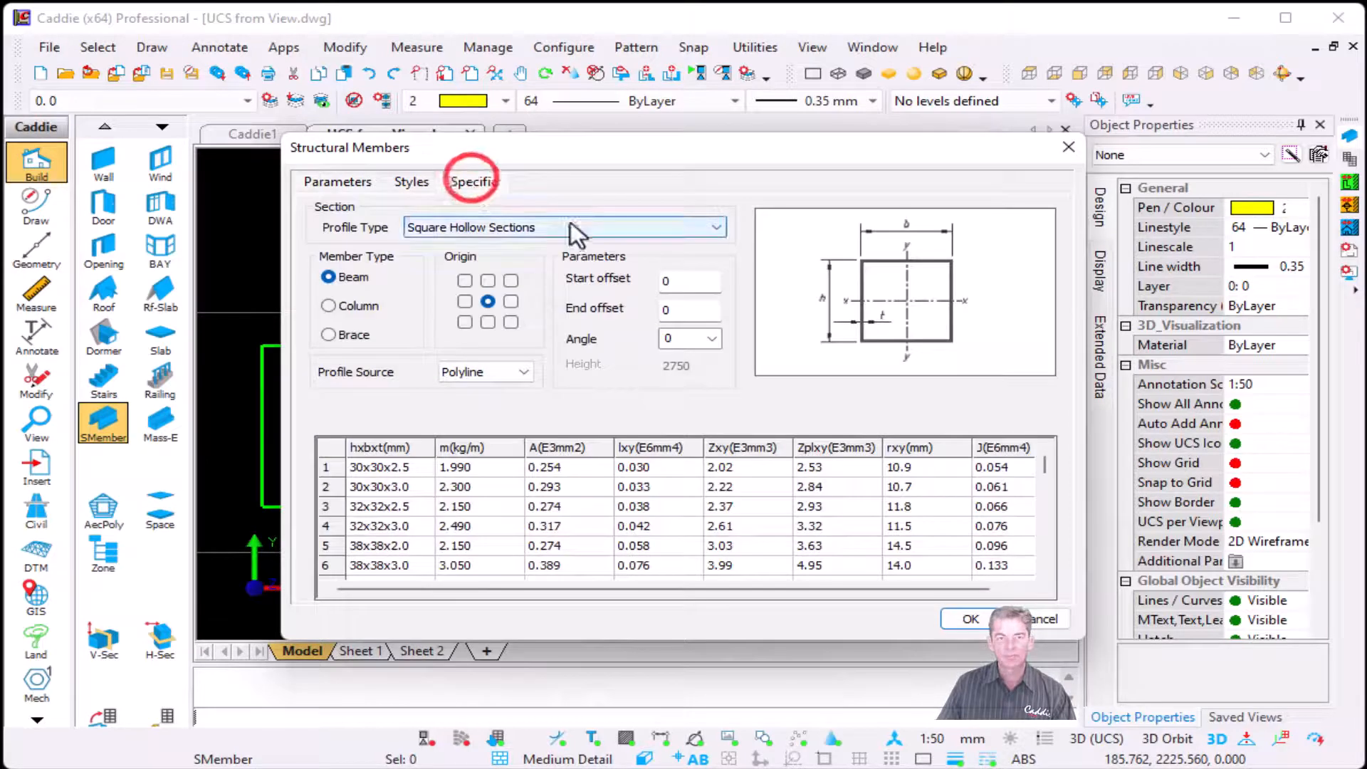
left_click(564, 227)
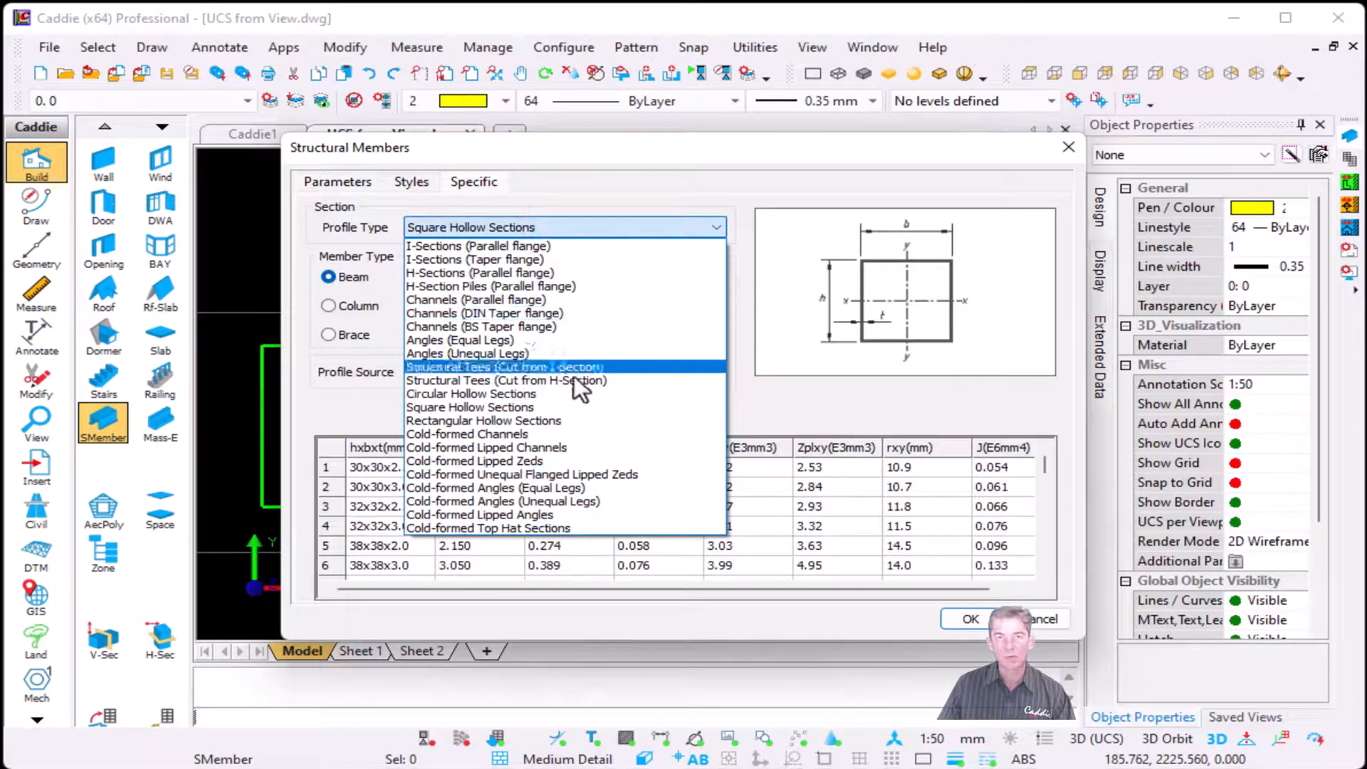
left_click(570, 349)
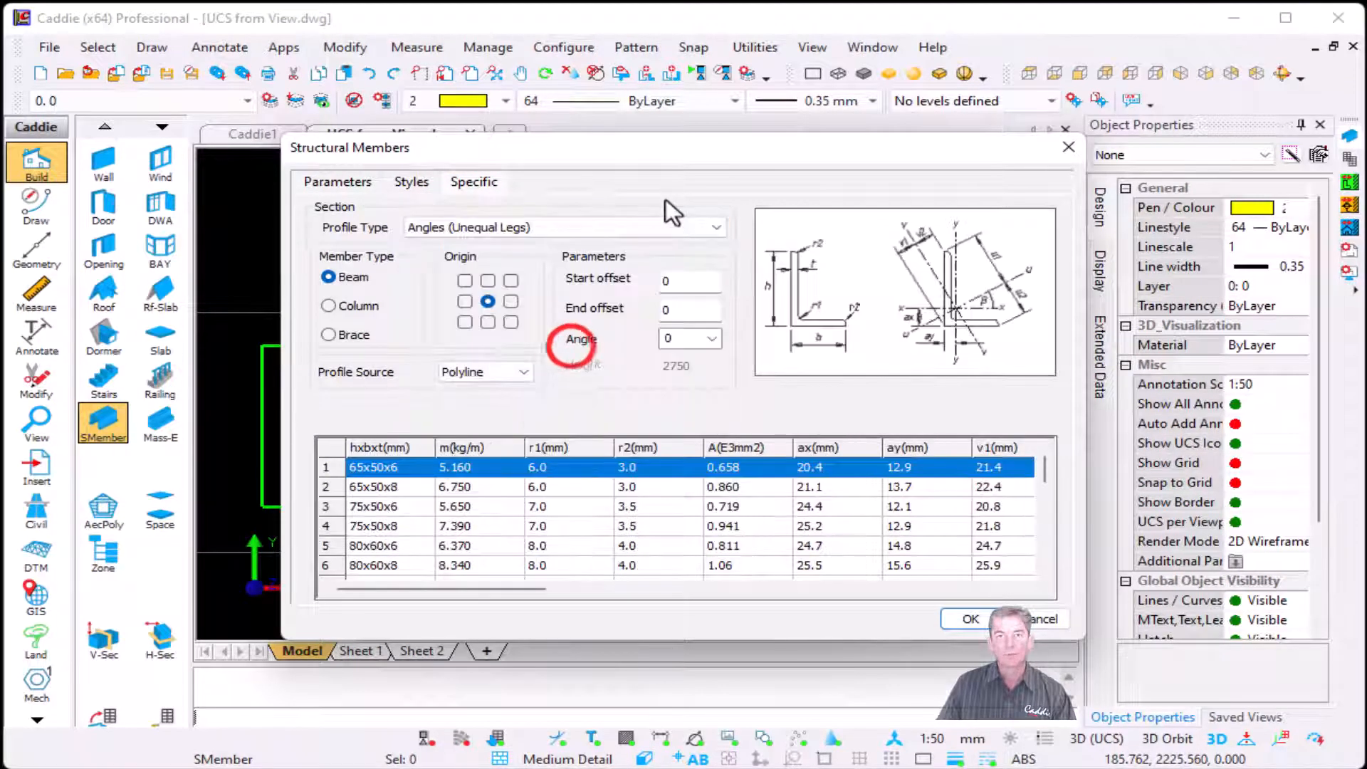
left_click(1066, 151)
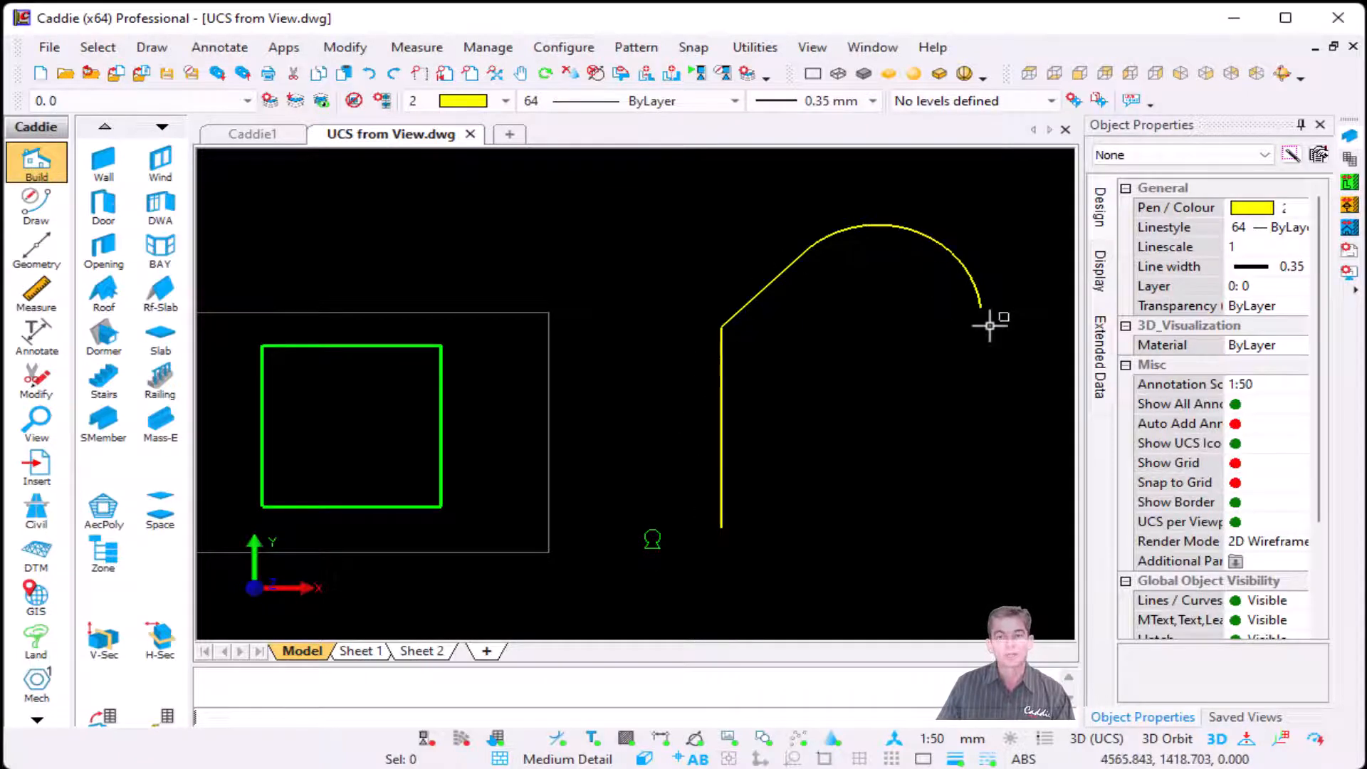
- Convert the closed green keyhole-shaped polyline to a structural member style named sm1, with its origin near the centre of the shape
scroll(662, 513, "up", 5)
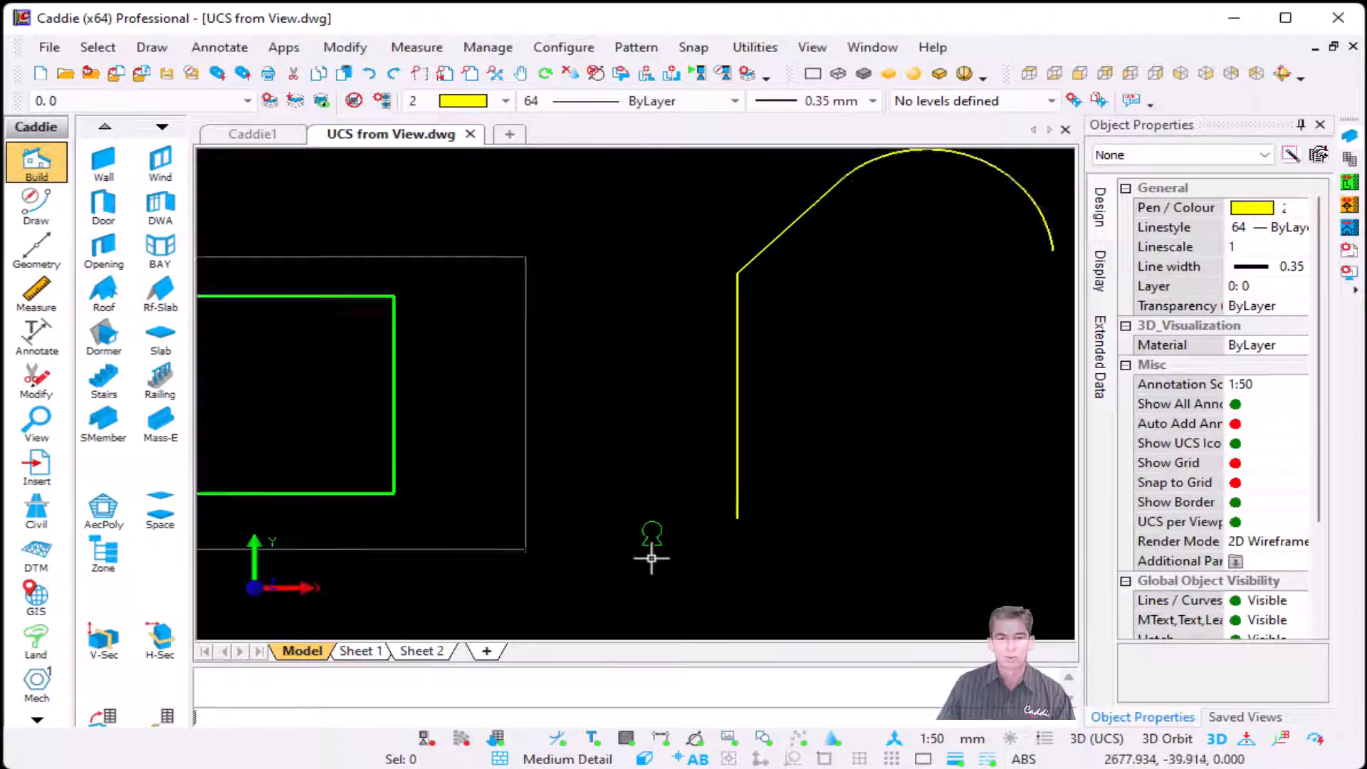
left_click(670, 491)
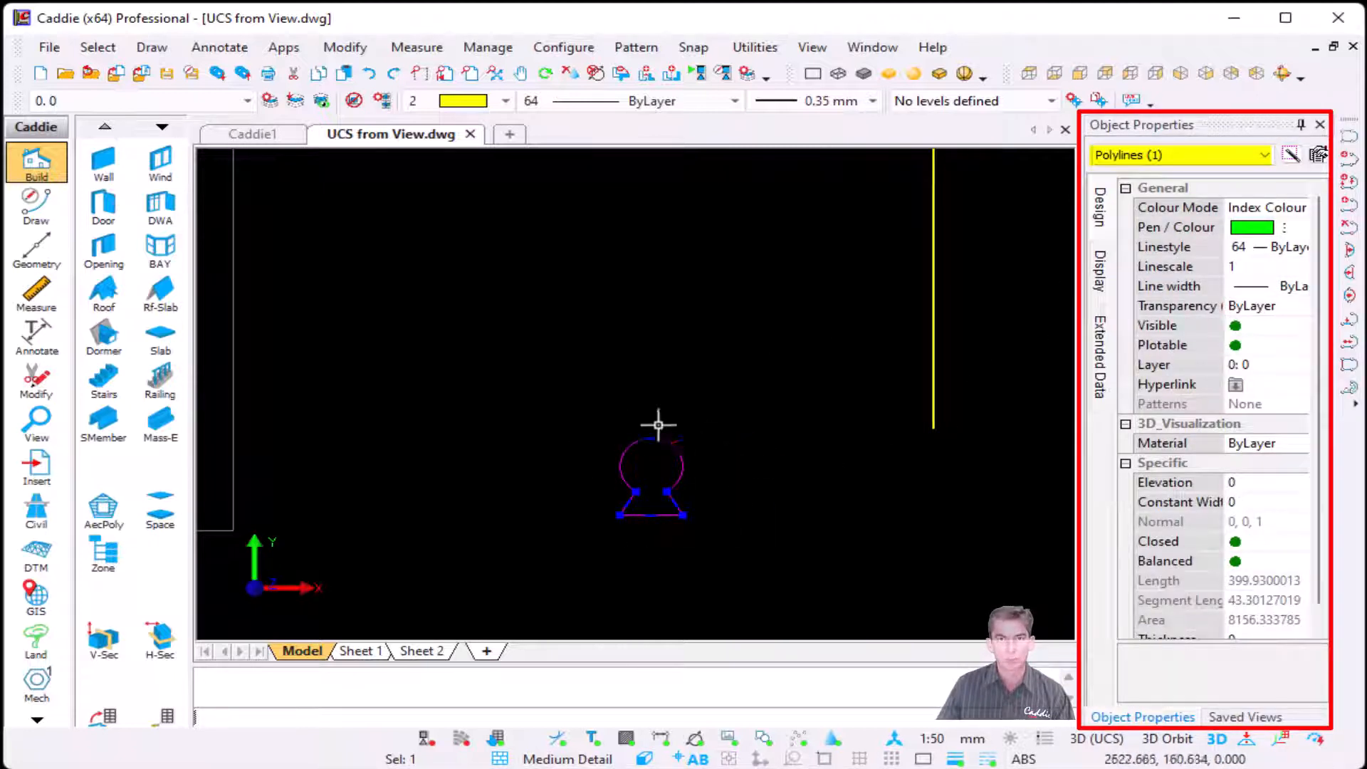
right_click(645, 466)
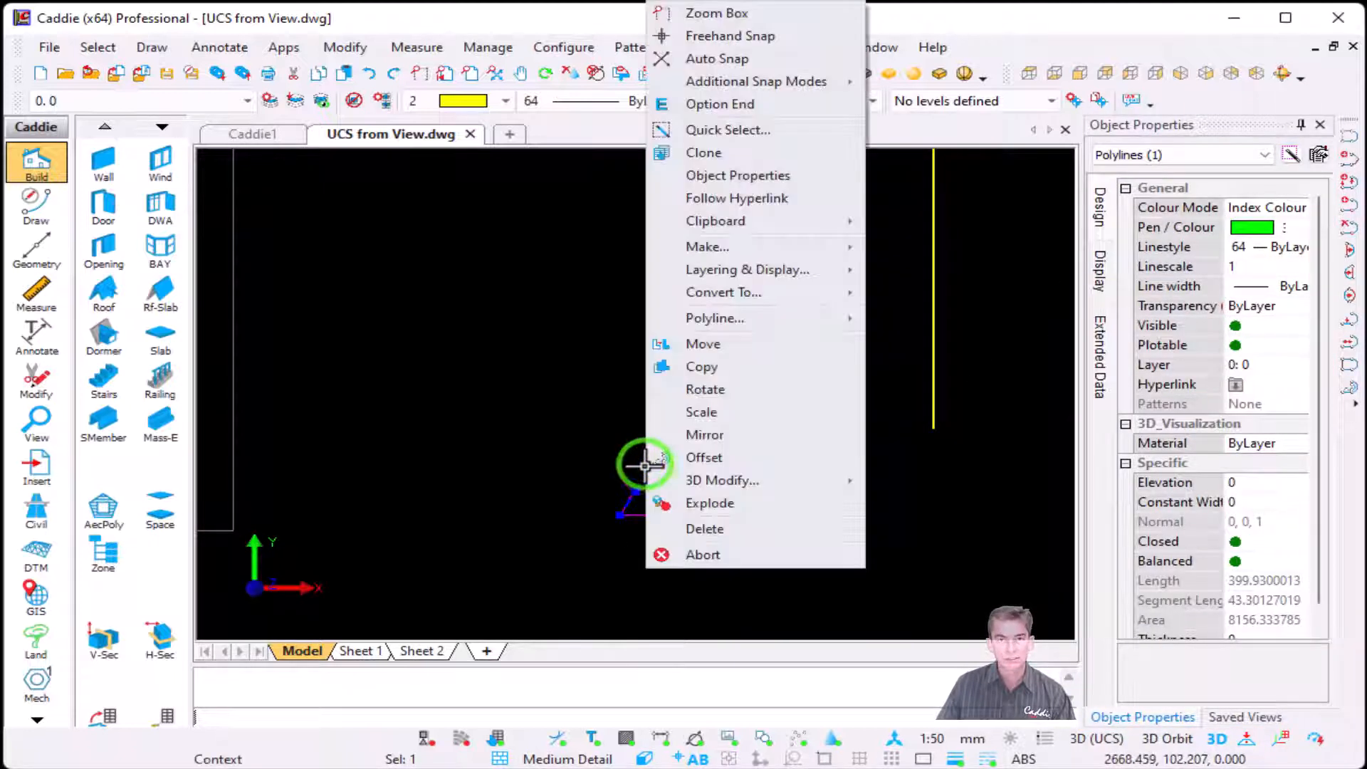
mouse_move(781, 302)
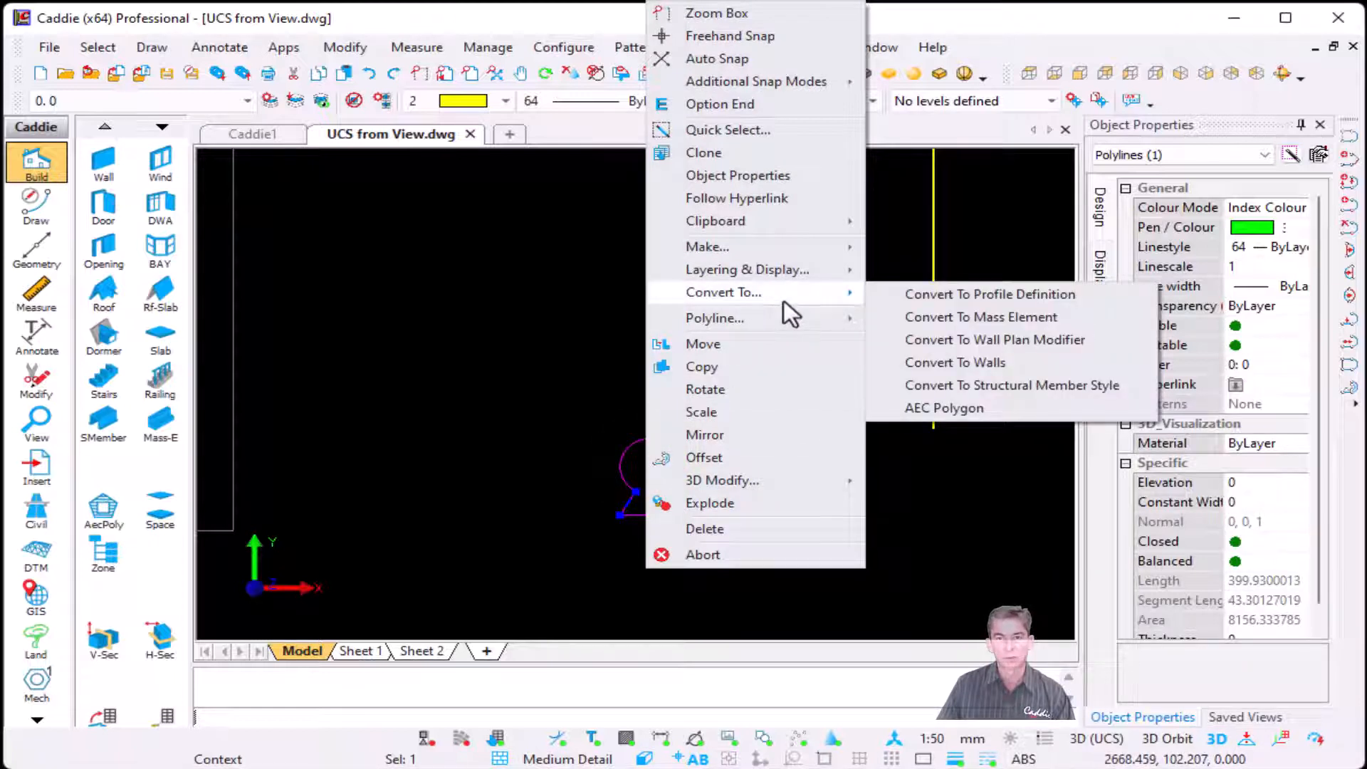
left_click(1050, 386)
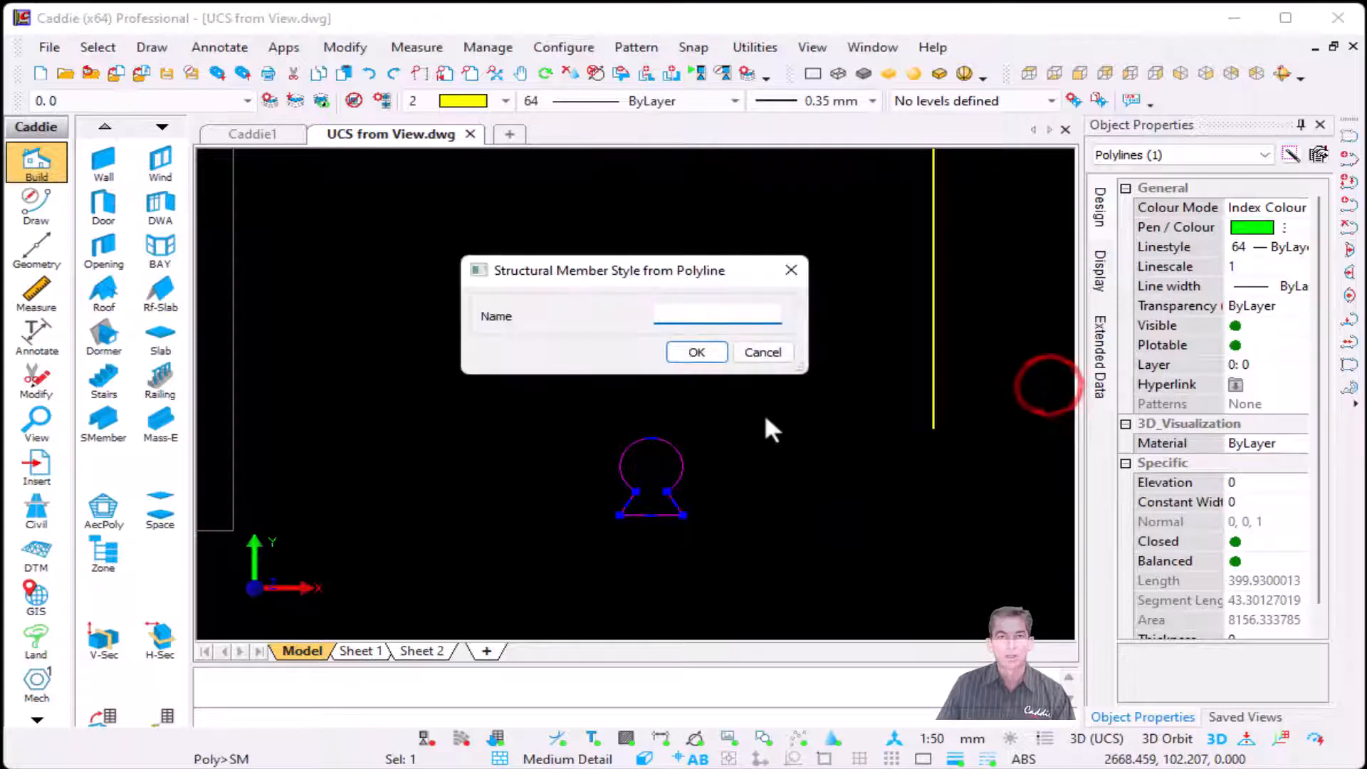
type("sm1")
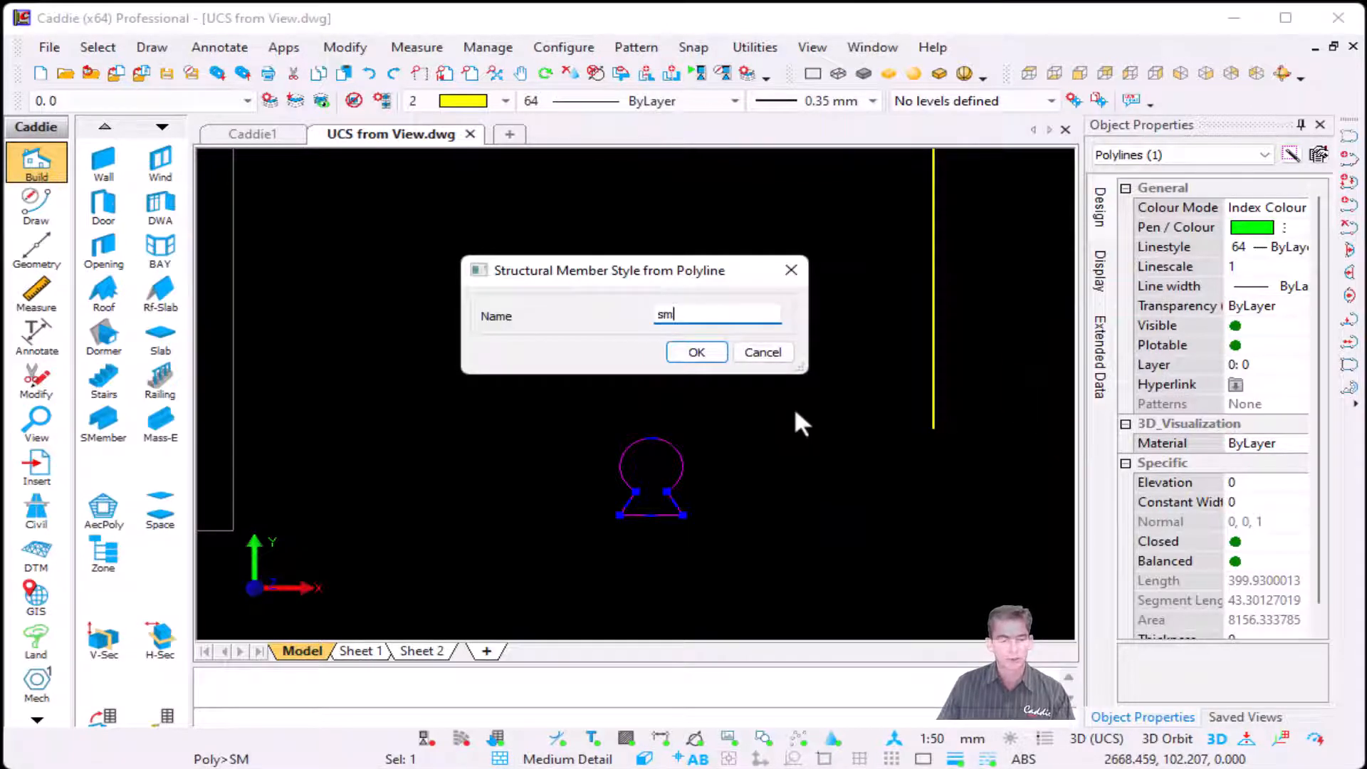
left_click(696, 353)
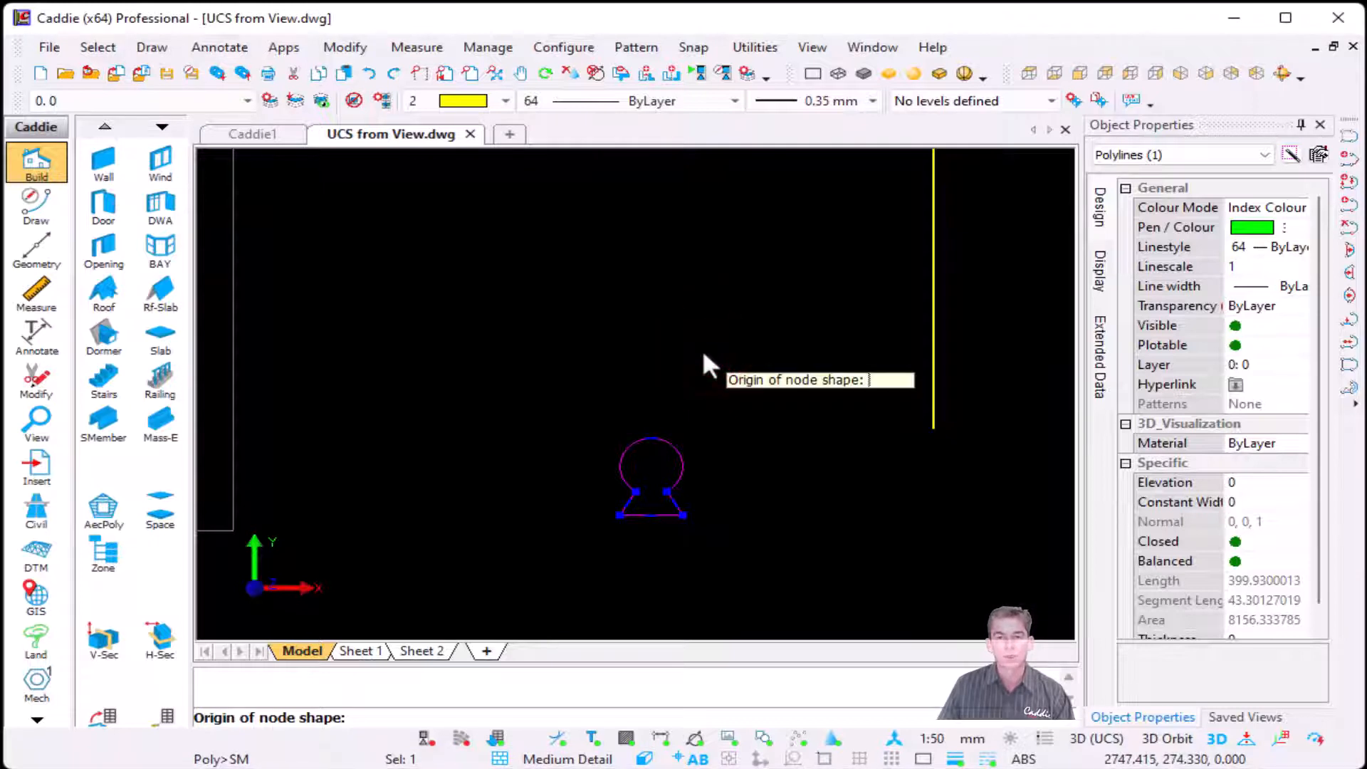
left_click(650, 477)
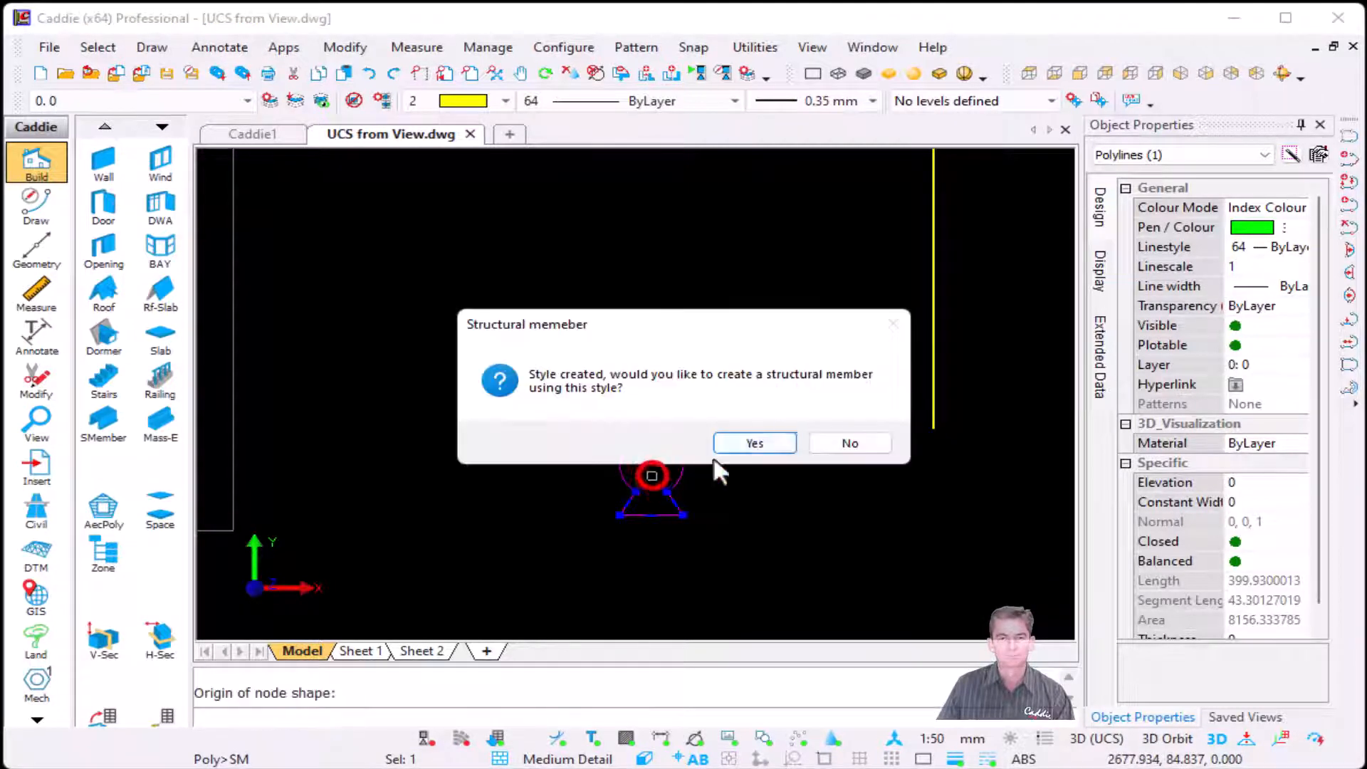
- Create a beam member in style sm1 with a middle-centre origin and zero offsets along the open yellow polyline
left_click(758, 442)
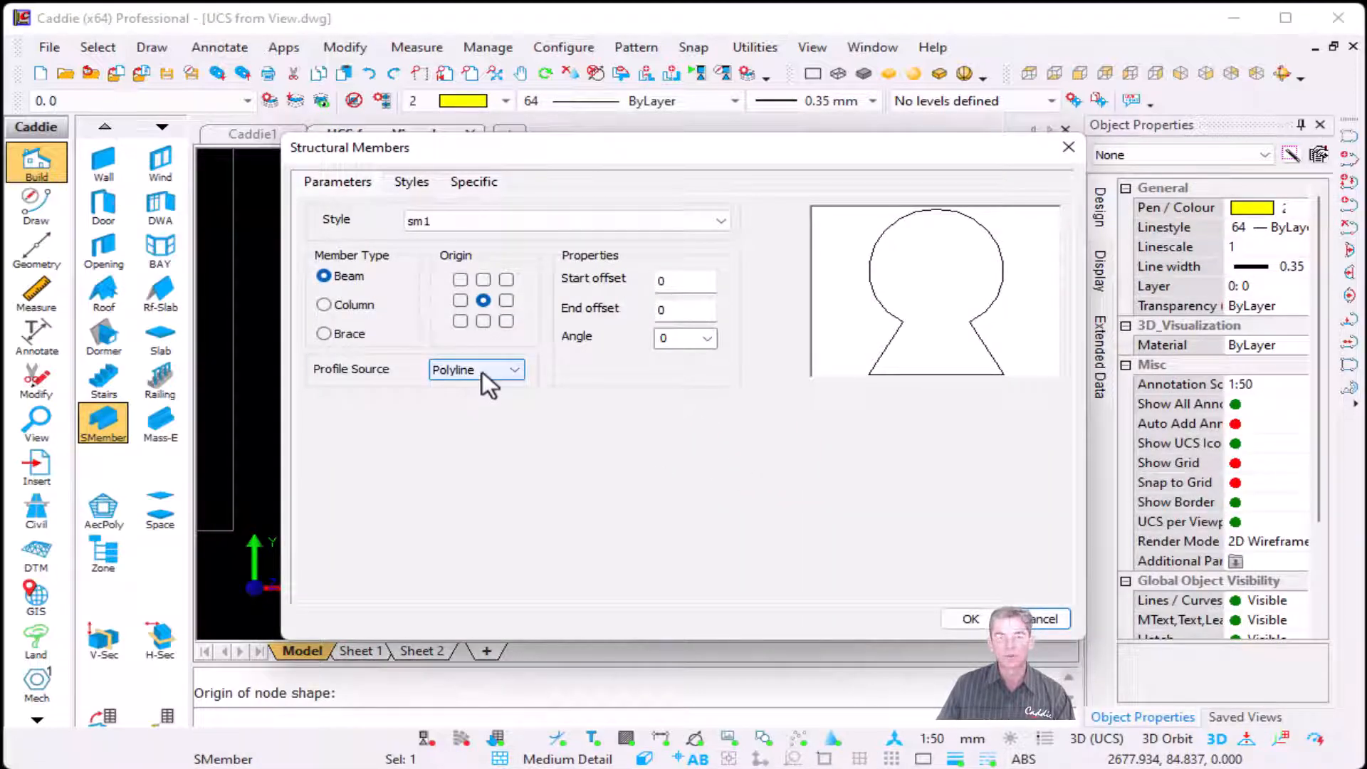
left_click(972, 618)
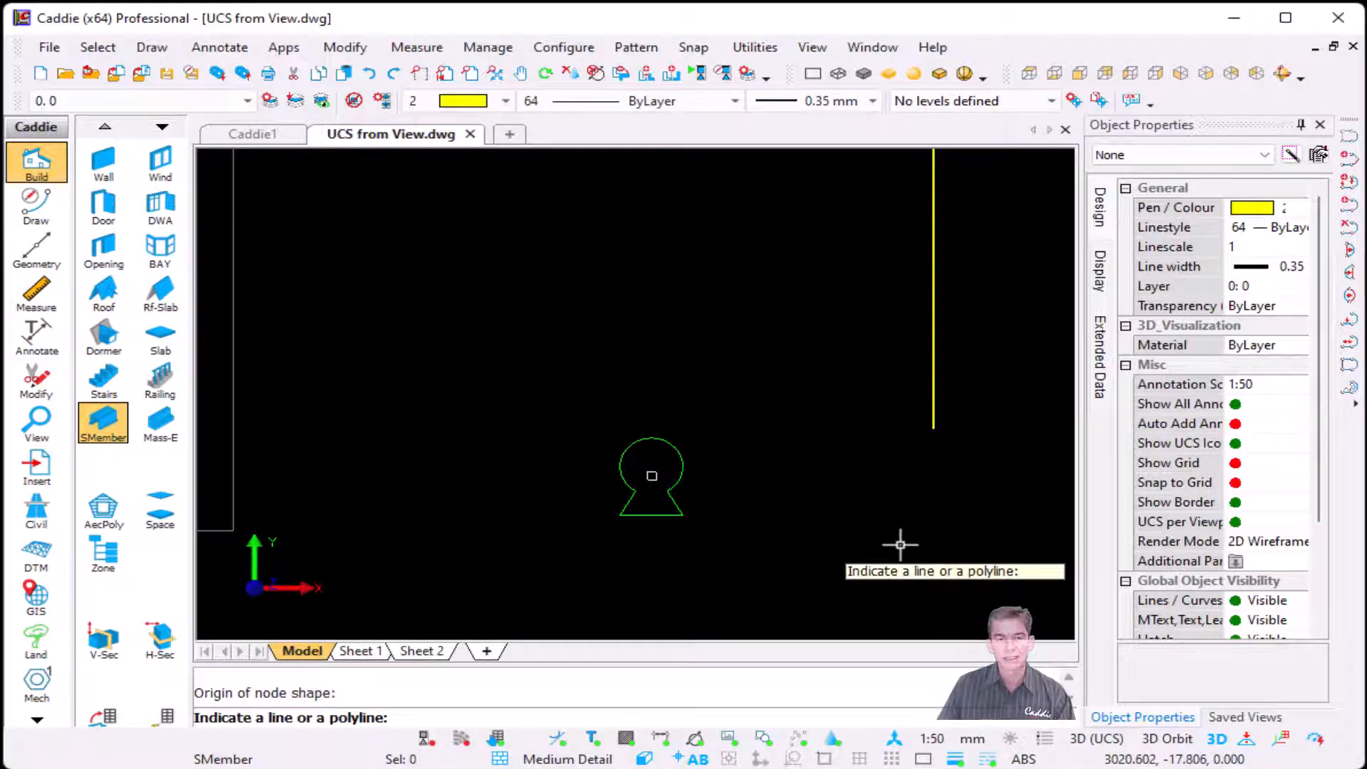
left_click(931, 423)
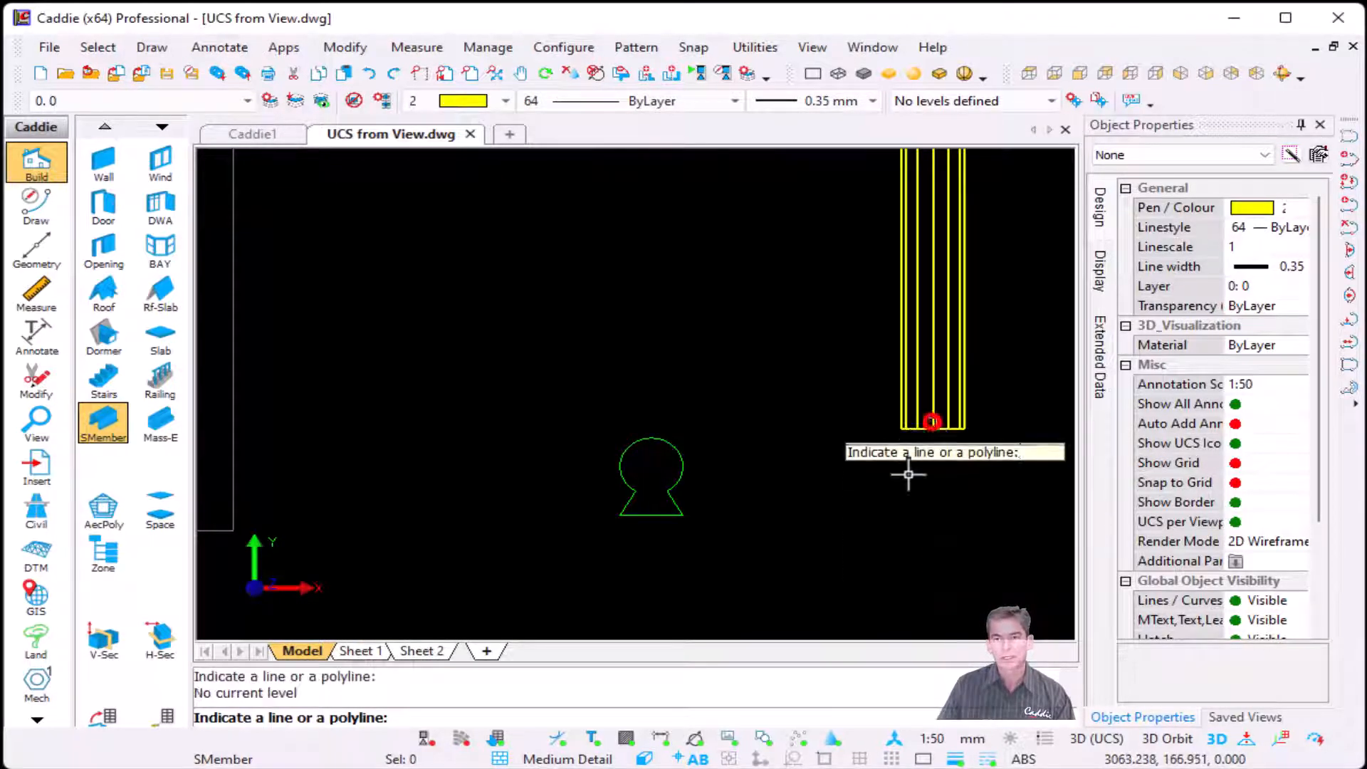
scroll(893, 494, "down", 4)
mouse_move(893, 495)
middle_mouse_down()
mouse_move(594, 531)
mouse_move(659, 500)
mouse_move(647, 428)
mouse_move(697, 422)
mouse_move(689, 449)
mouse_move(622, 451)
mouse_move(668, 460)
middle_mouse_up()
scroll(594, 531, "down", 2)
key("Escape")
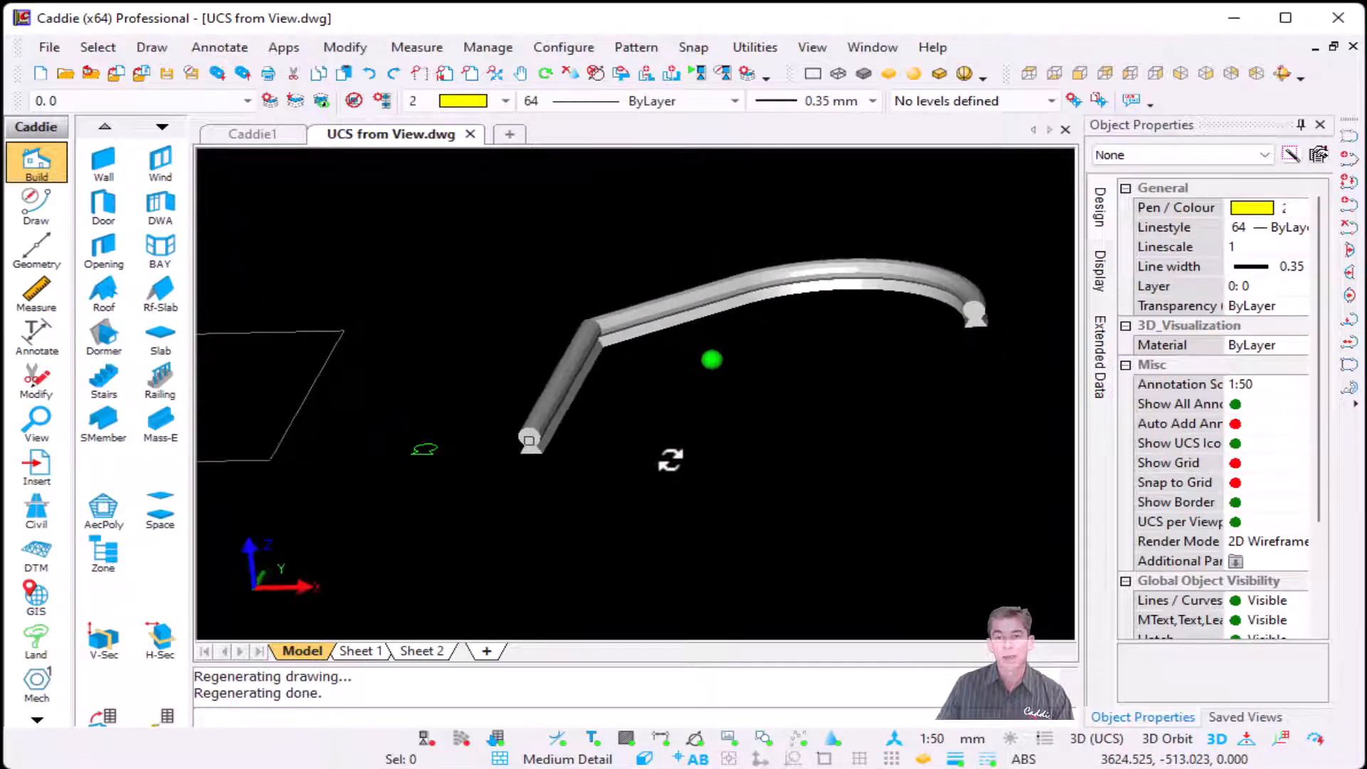
- Mirror a copy of the curved member at a 90-degree axis angle about a point just beyond the free end of its arc
key("Home")
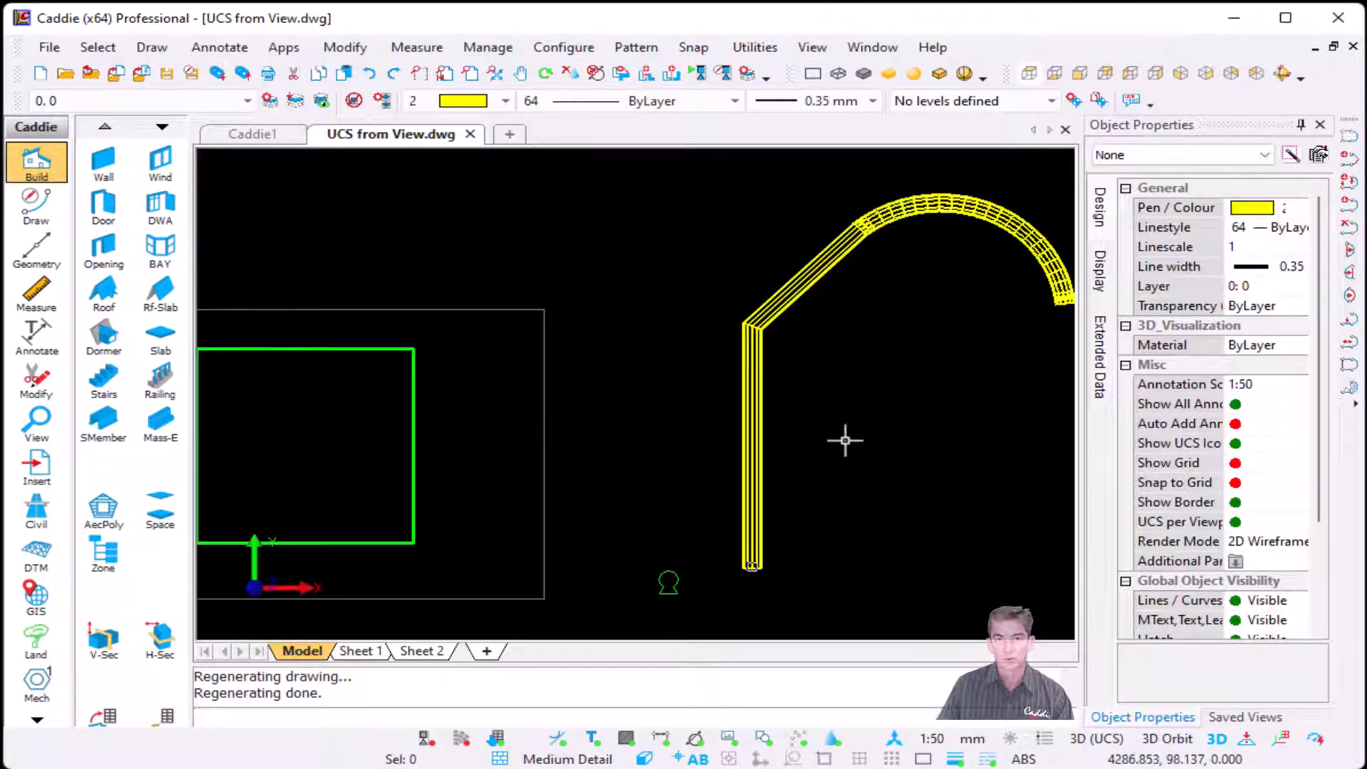
middle_click_drag(804, 440, 551, 431)
left_click(513, 431)
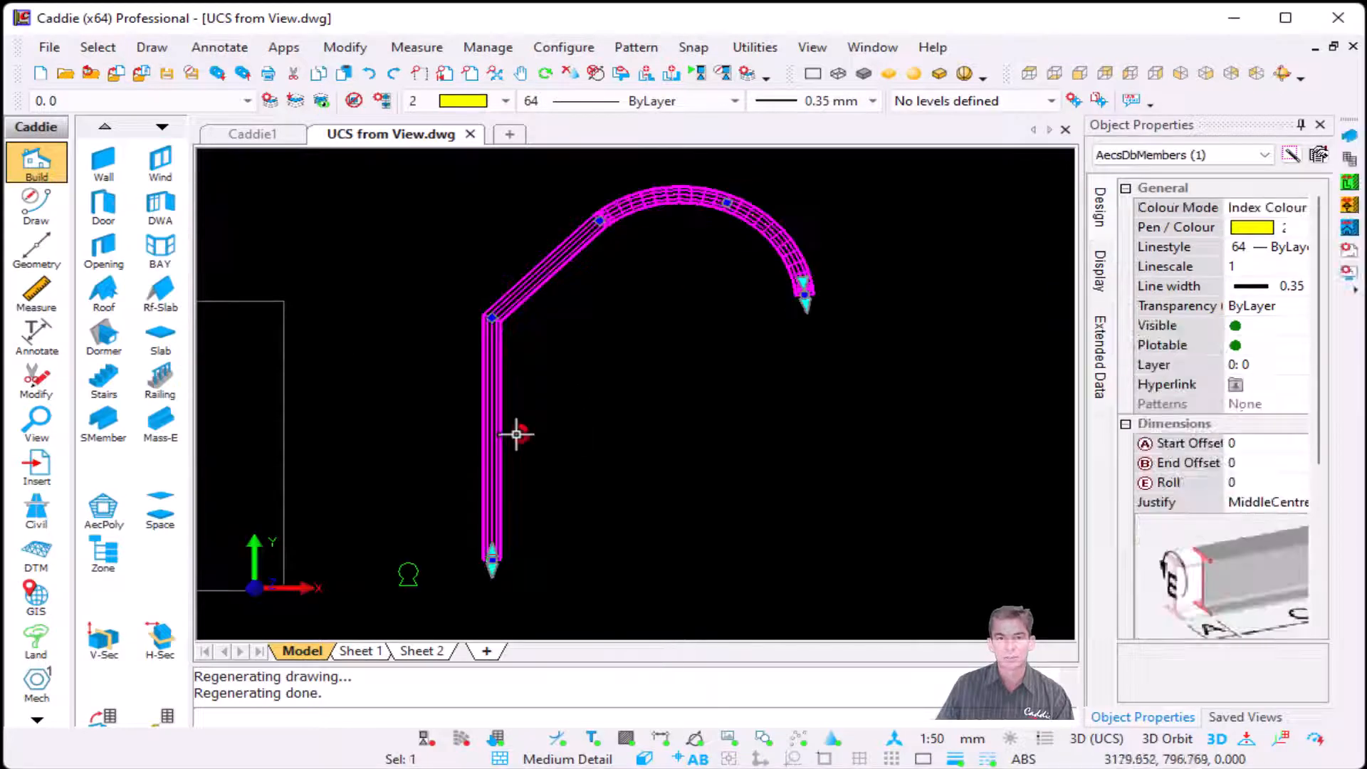
right_click(672, 299)
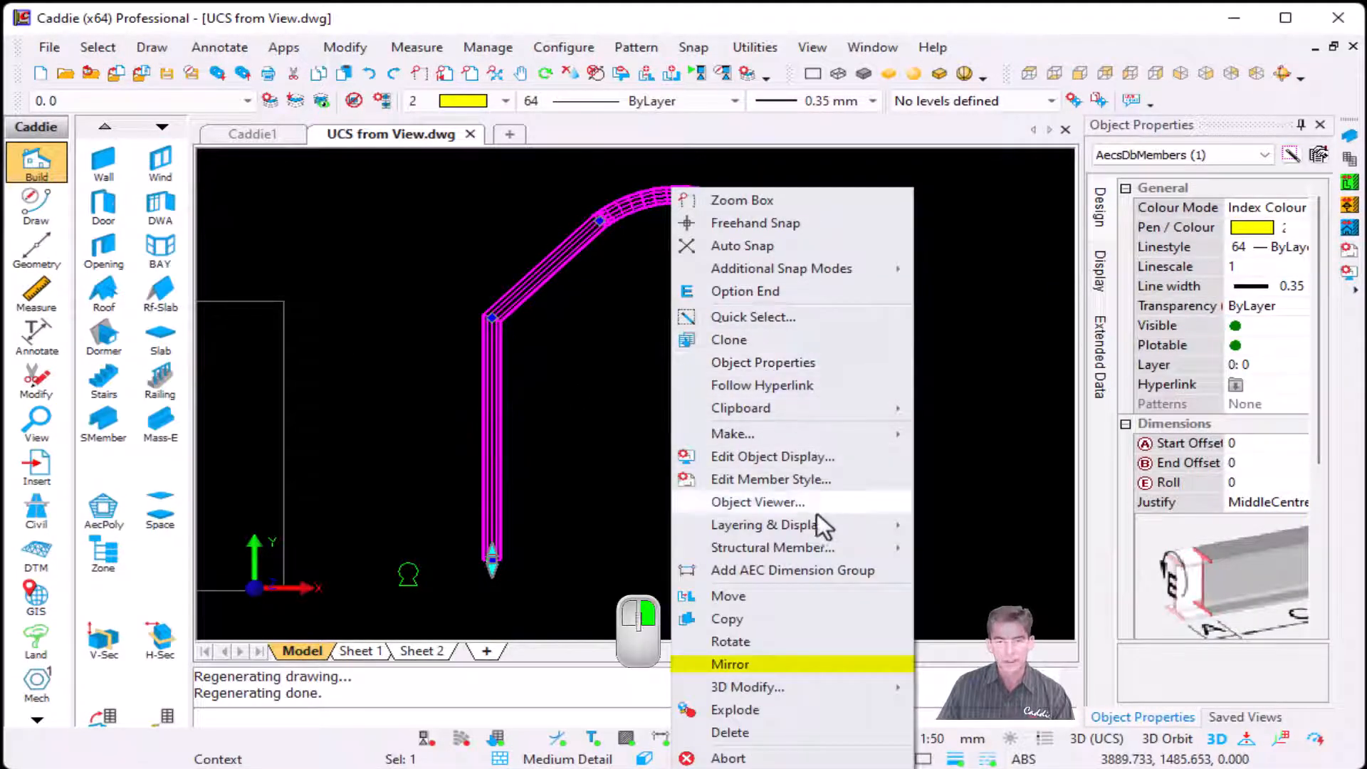
left_click(806, 667)
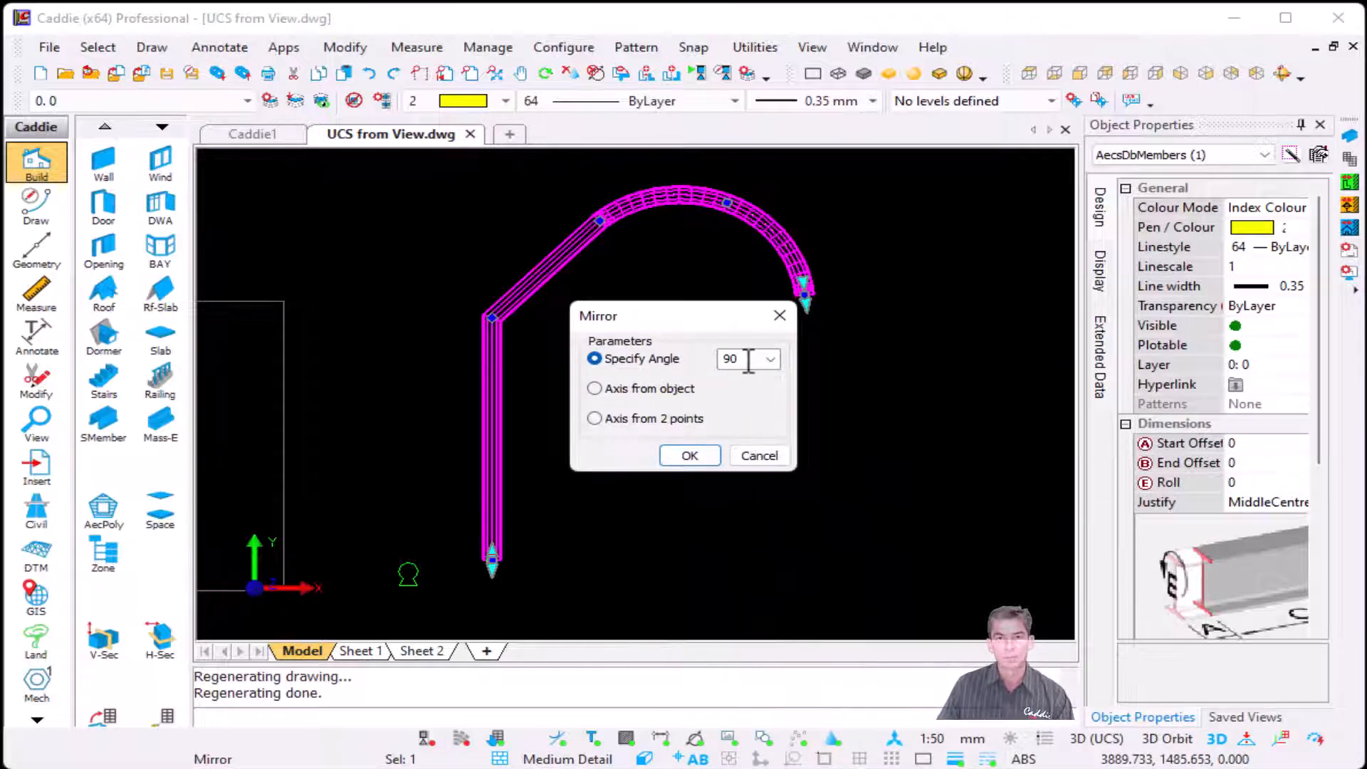
left_click(689, 455)
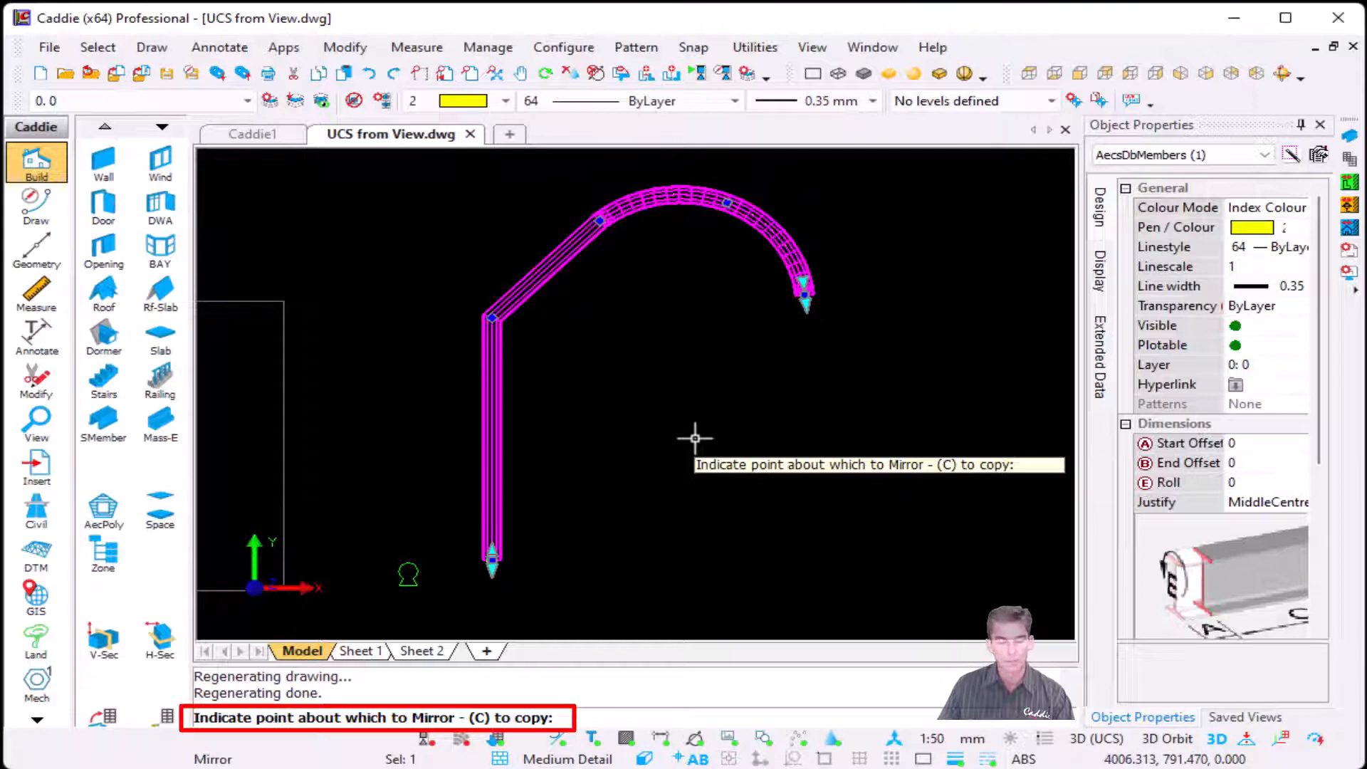
key("c")
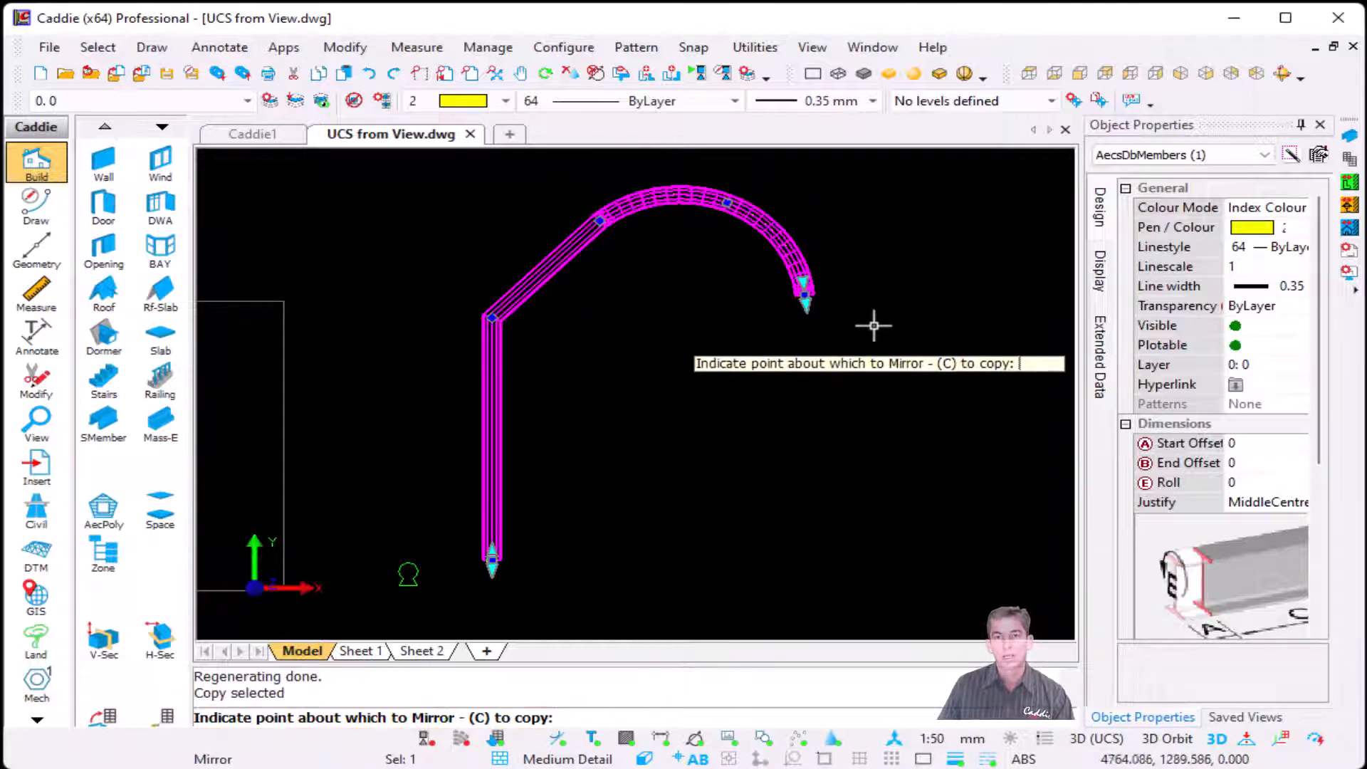
left_click(875, 296)
scroll(799, 417, "down", 1)
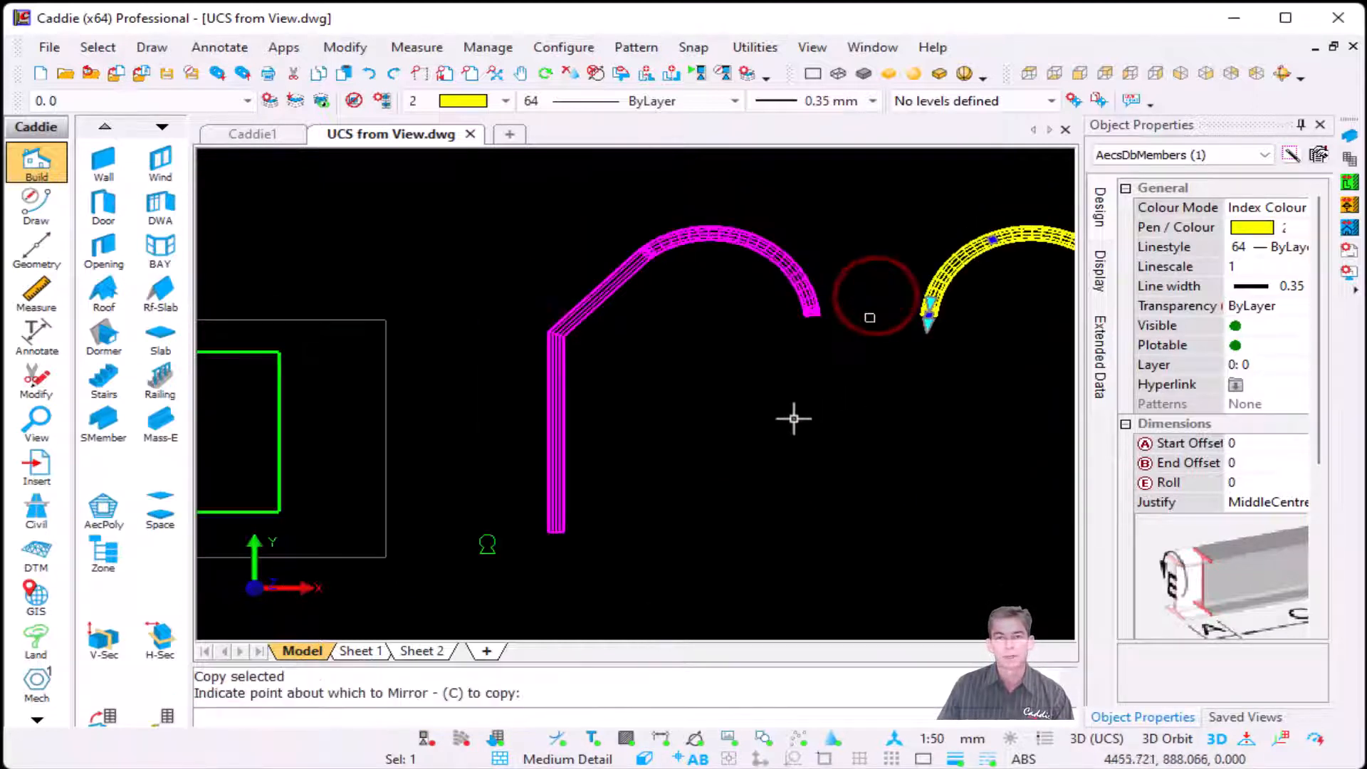
middle_click_drag(790, 419, 537, 406)
mouse_move(558, 536)
middle_mouse_down("shift")
mouse_move(552, 484)
mouse_move(588, 437)
middle_mouse_up("shift")
middle_click_drag(821, 440, 824, 411, "shift")
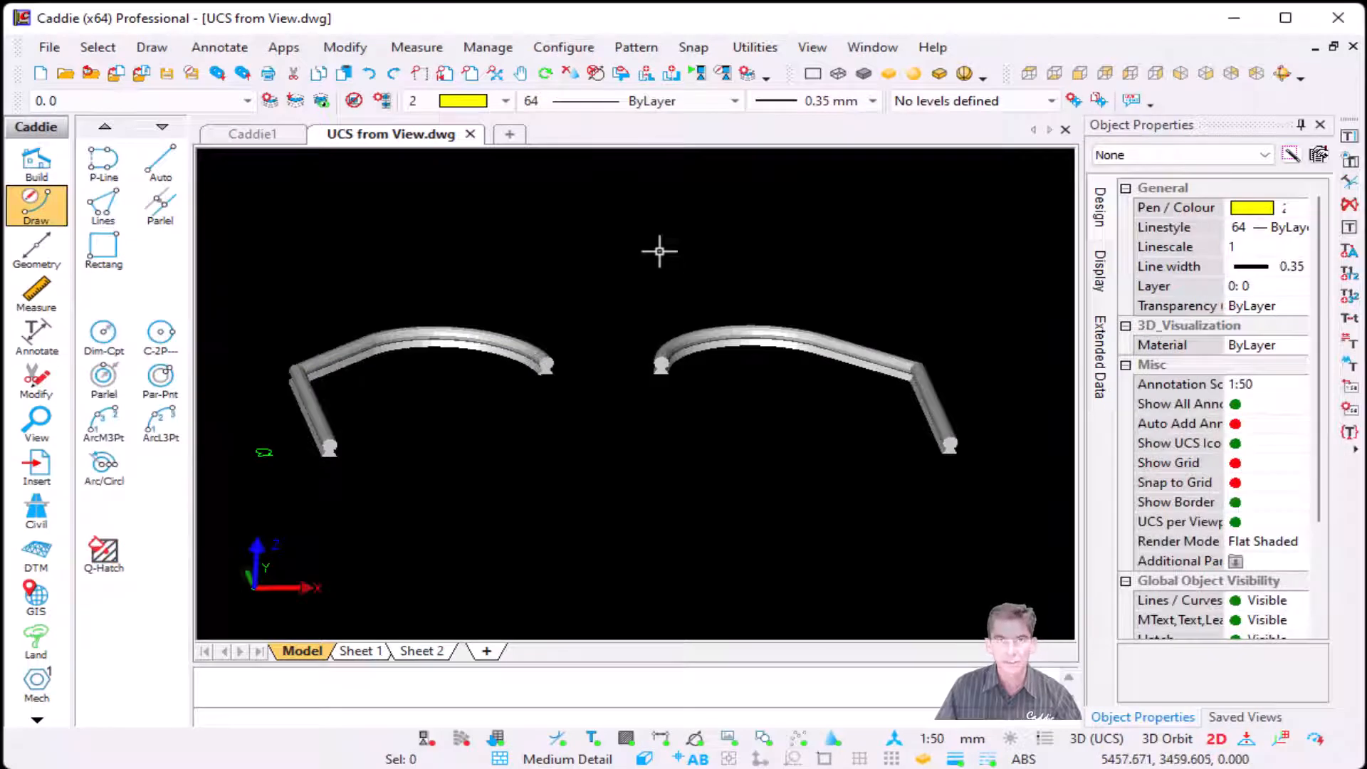
right_click(606, 257)
mouse_move(783, 596)
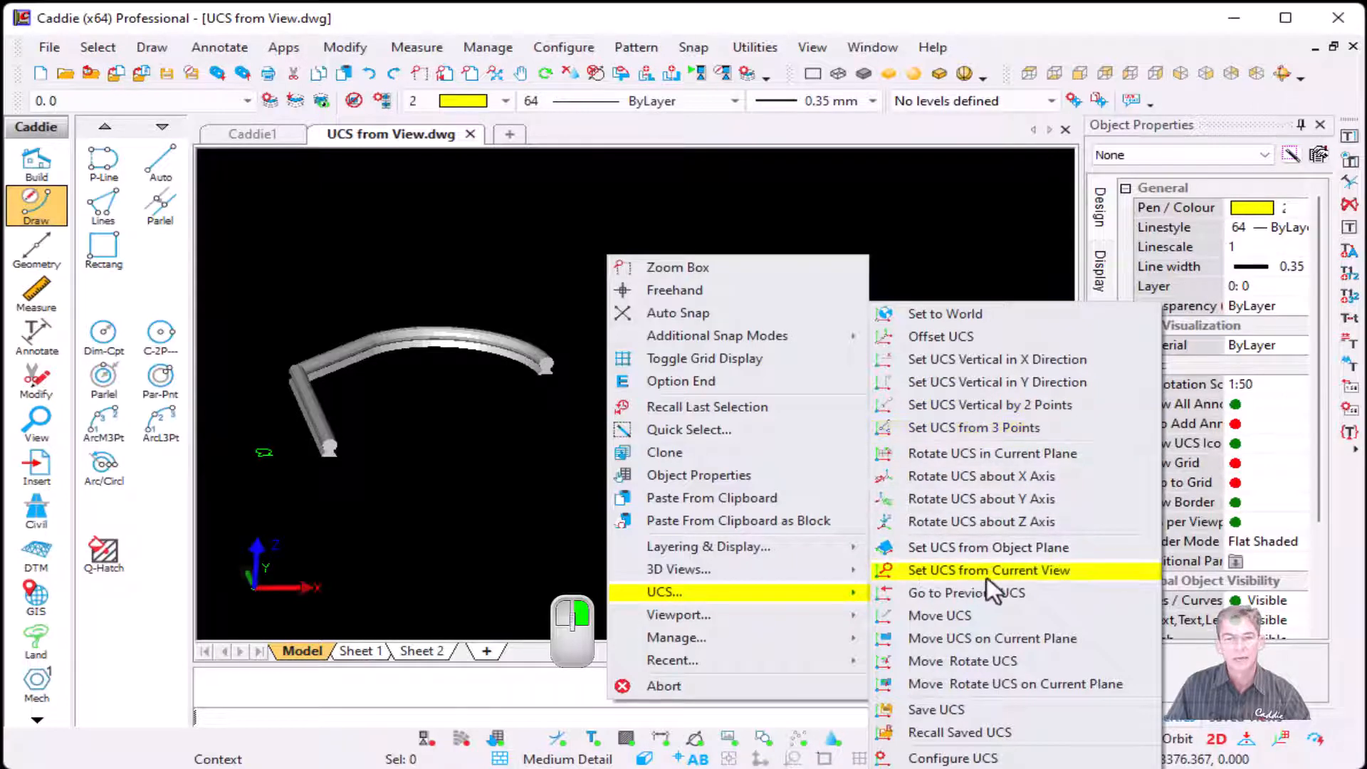
left_click(1067, 575)
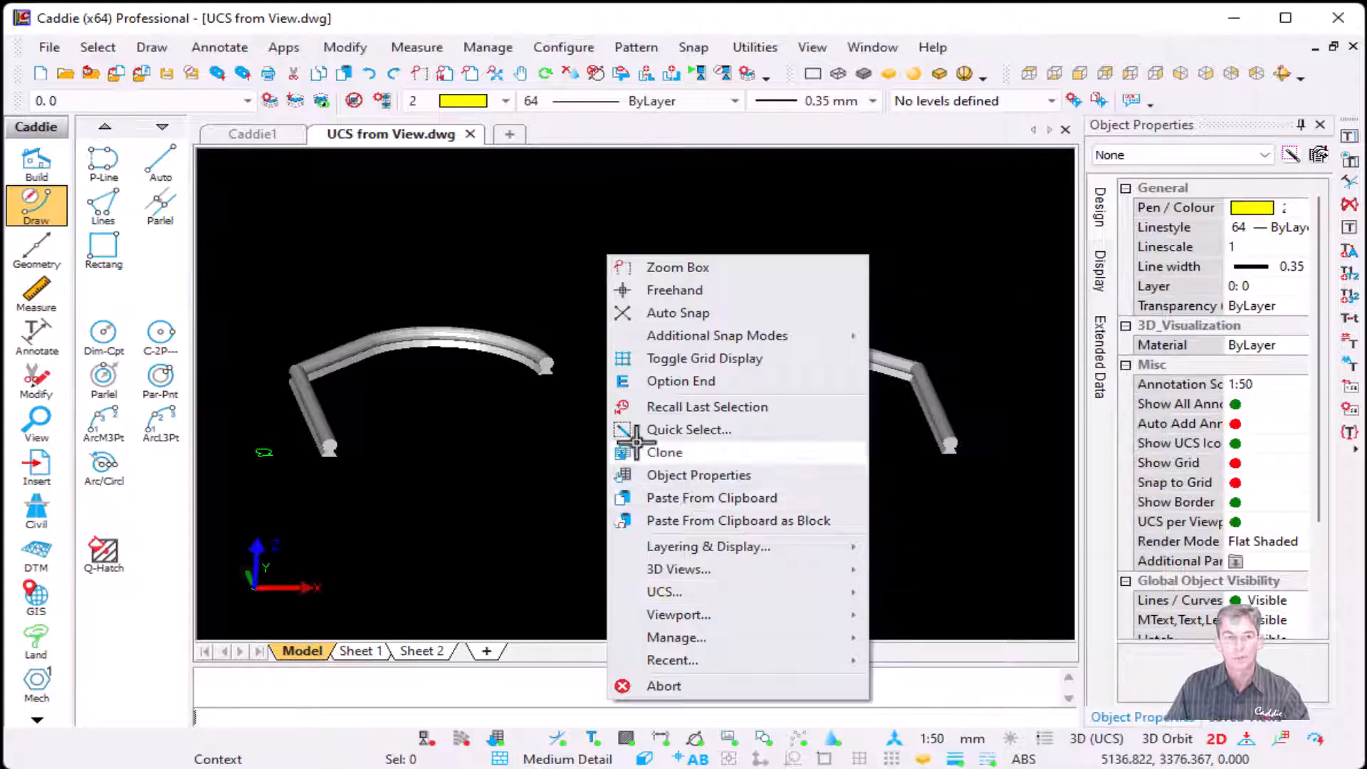
key("Escape")
- Turn on perspective mode with the stepped block and both curved members in a 3D view
scroll(588, 455, "down", 3)
middle_click_drag(569, 466, 723, 482)
mouse_move(507, 512)
middle_mouse_down("shift")
mouse_move(608, 519)
mouse_move(592, 517)
middle_mouse_up("shift")
middle_click_drag(836, 477, 923, 458)
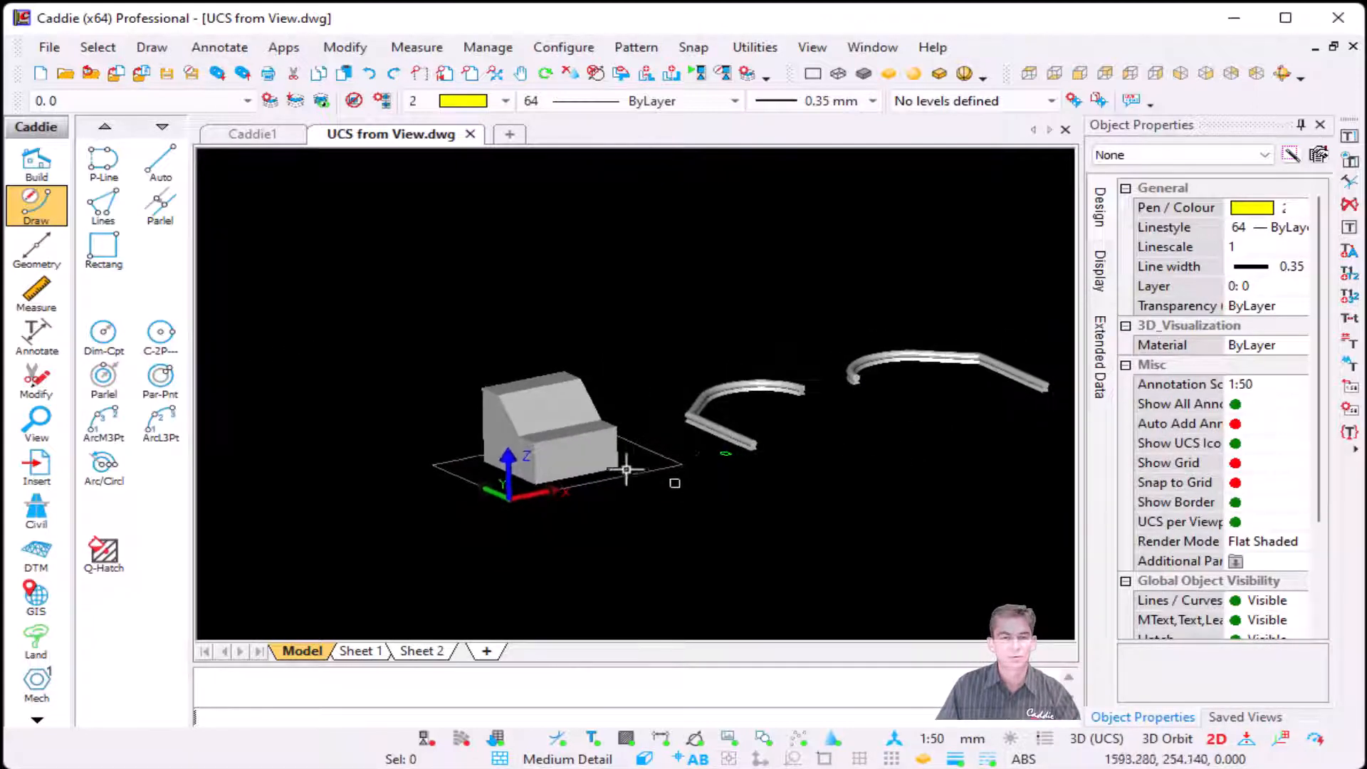
scroll(627, 470, "up", 3)
scroll(629, 455, "down", 1)
mouse_move(629, 455)
middle_mouse_down()
mouse_move(629, 479)
mouse_move(610, 463)
middle_mouse_up()
left_click(644, 759)
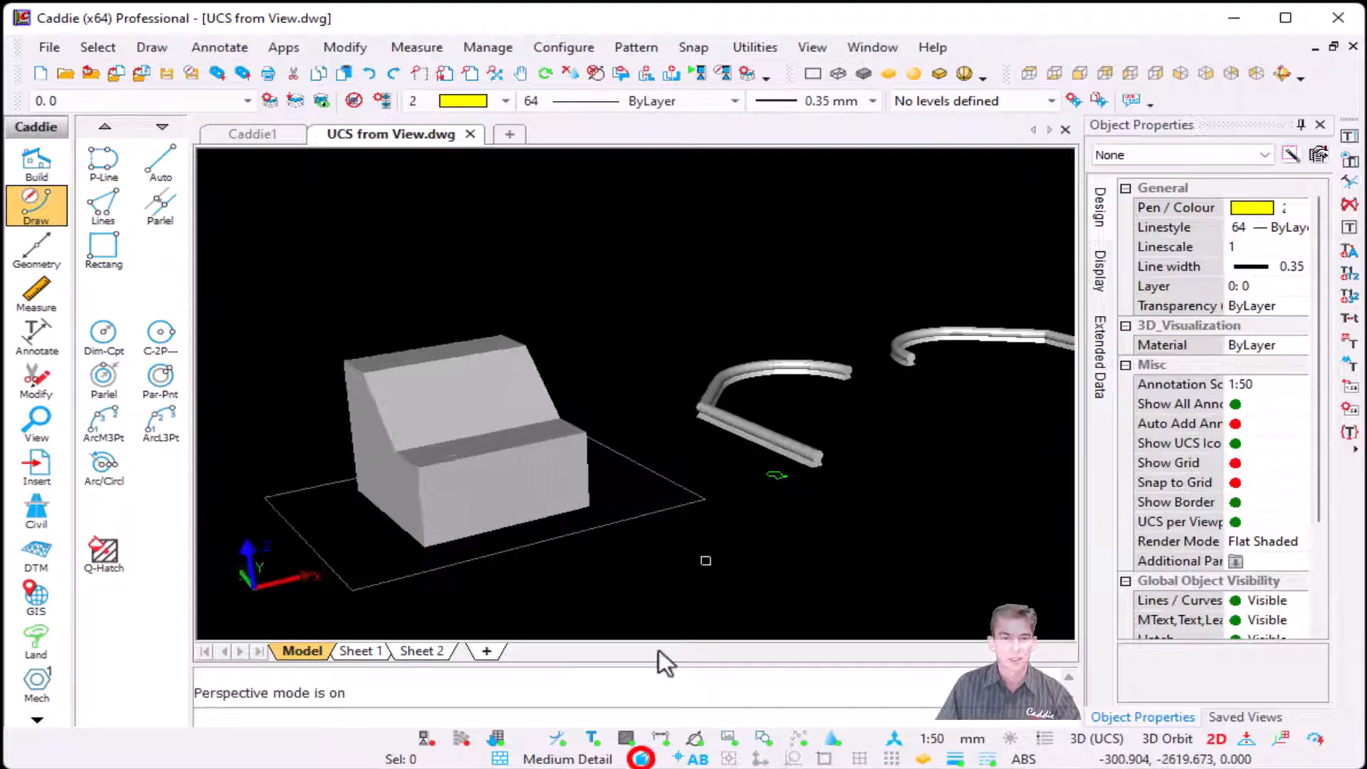
mouse_move(663, 510)
middle_mouse_down()
mouse_move(662, 473)
mouse_move(660, 490)
middle_mouse_up()
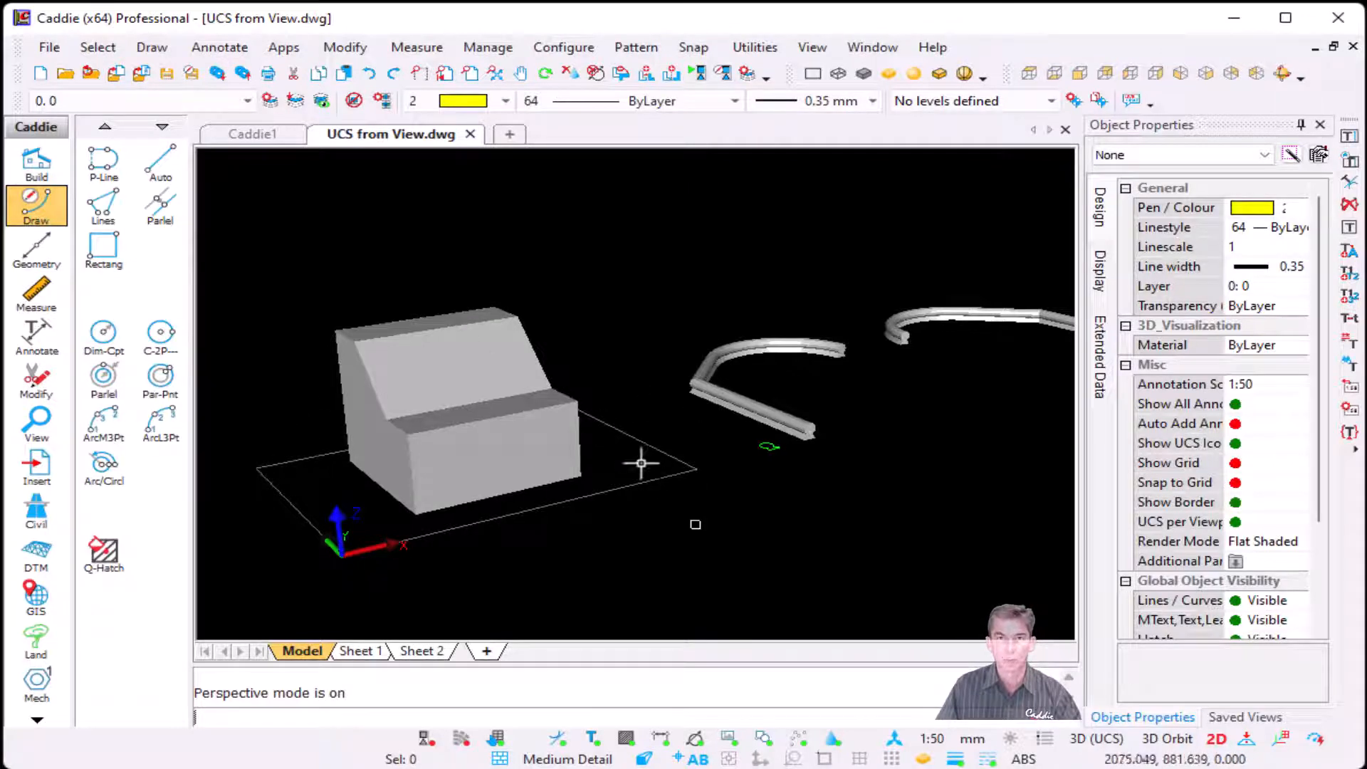
- Set the UCS from the current perspective view
right_click(577, 215)
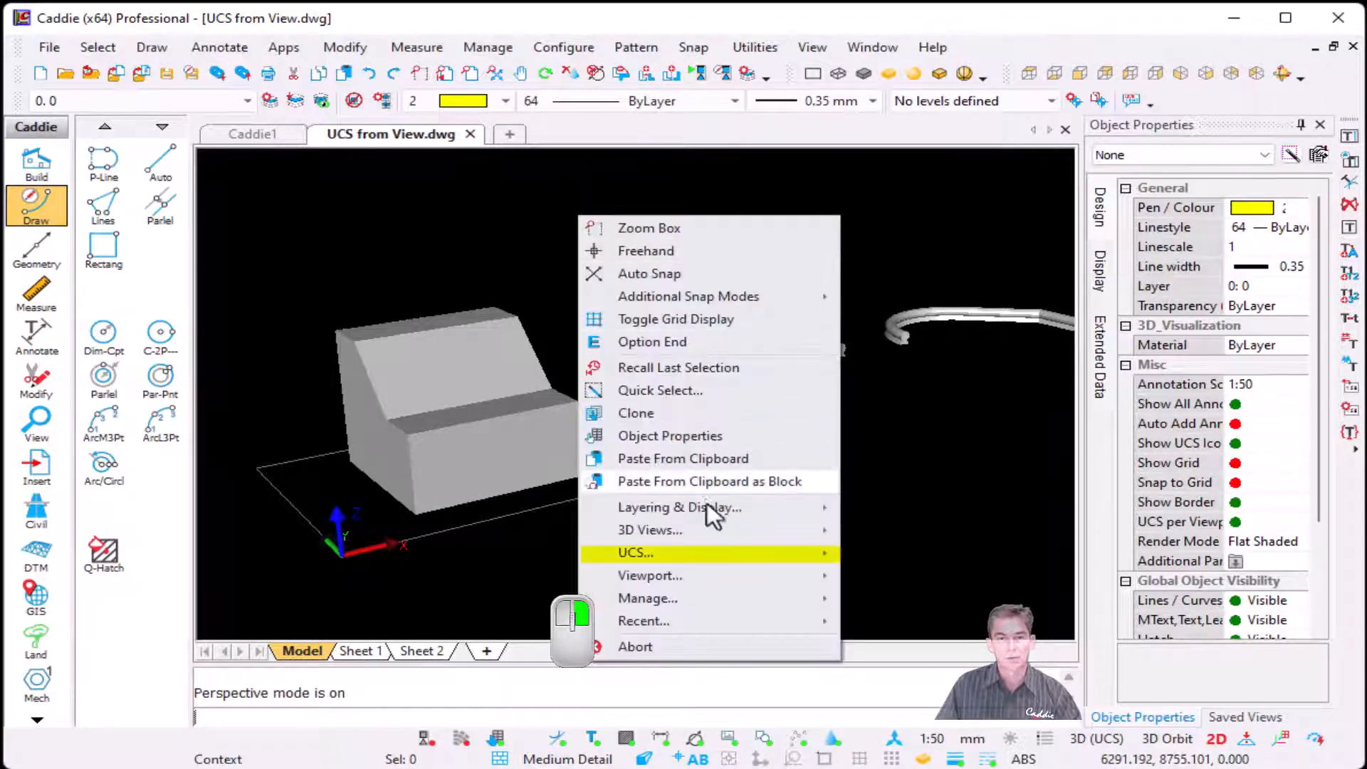
mouse_move(745, 551)
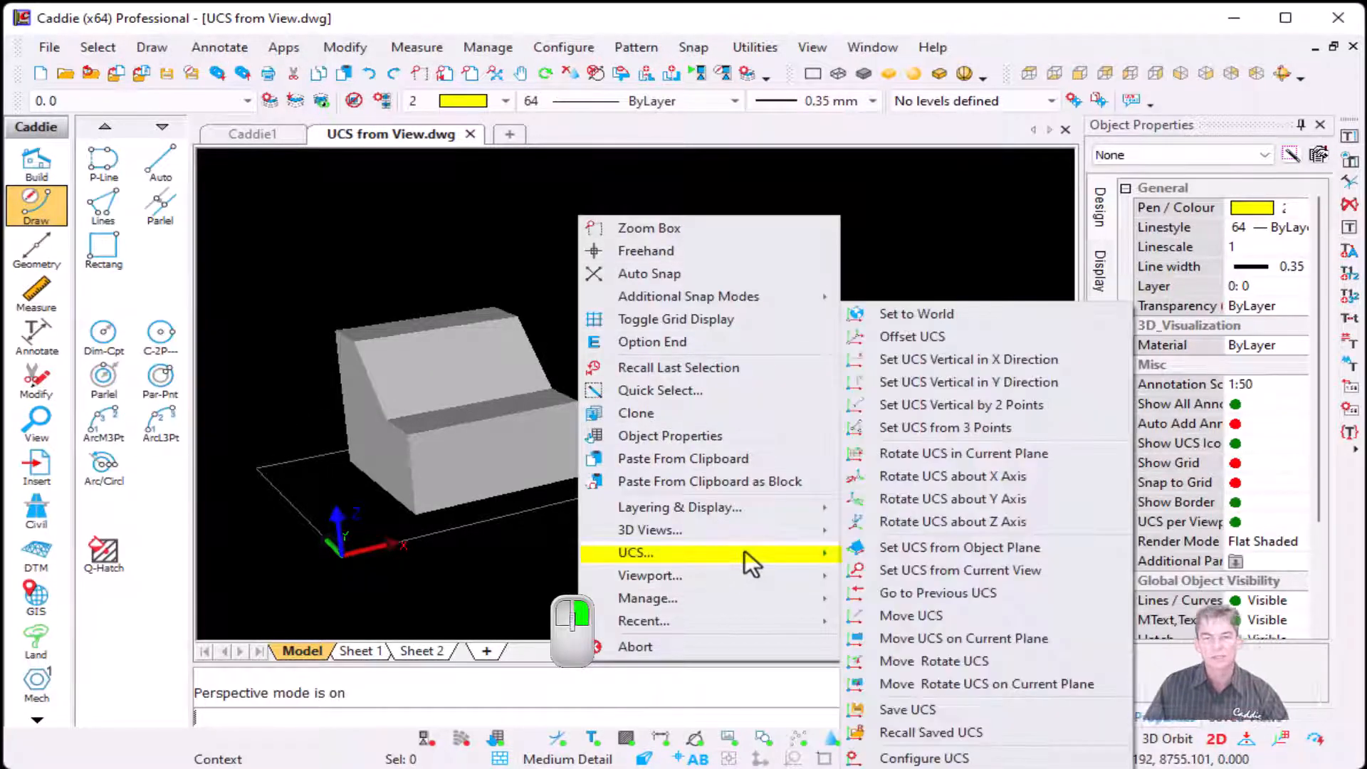
left_click(980, 570)
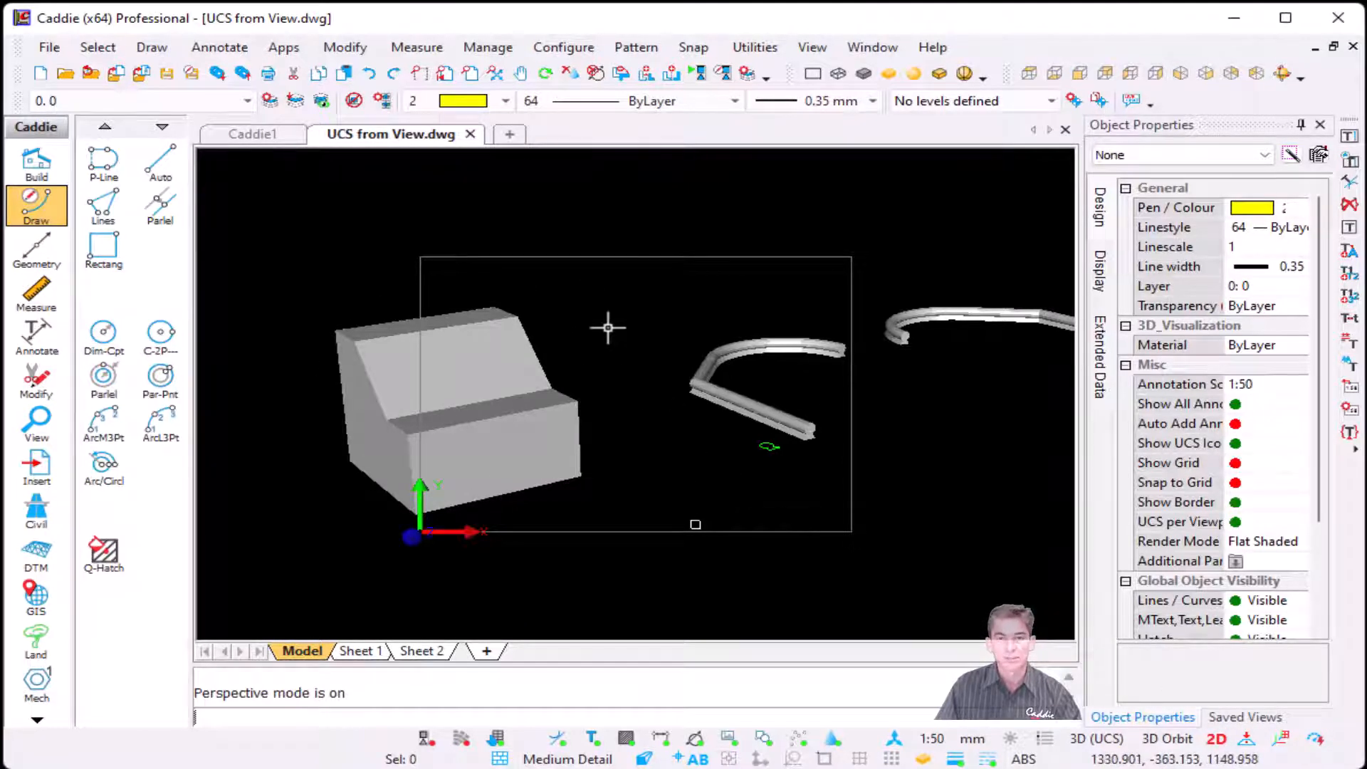
- Draw a straight leader between a point below the original curved member and the start of its arc, with the arrowhead on the member
left_click(39, 336)
left_click(159, 249)
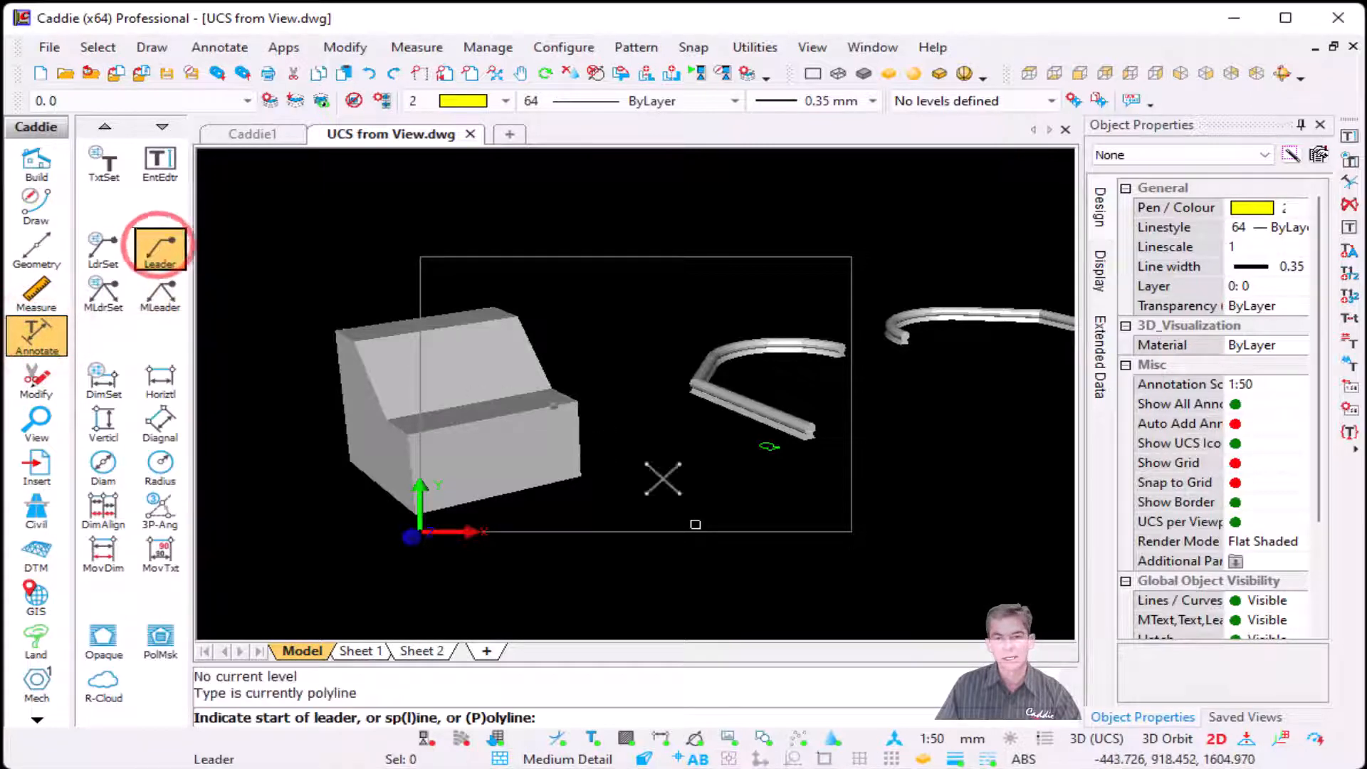
left_click(786, 532)
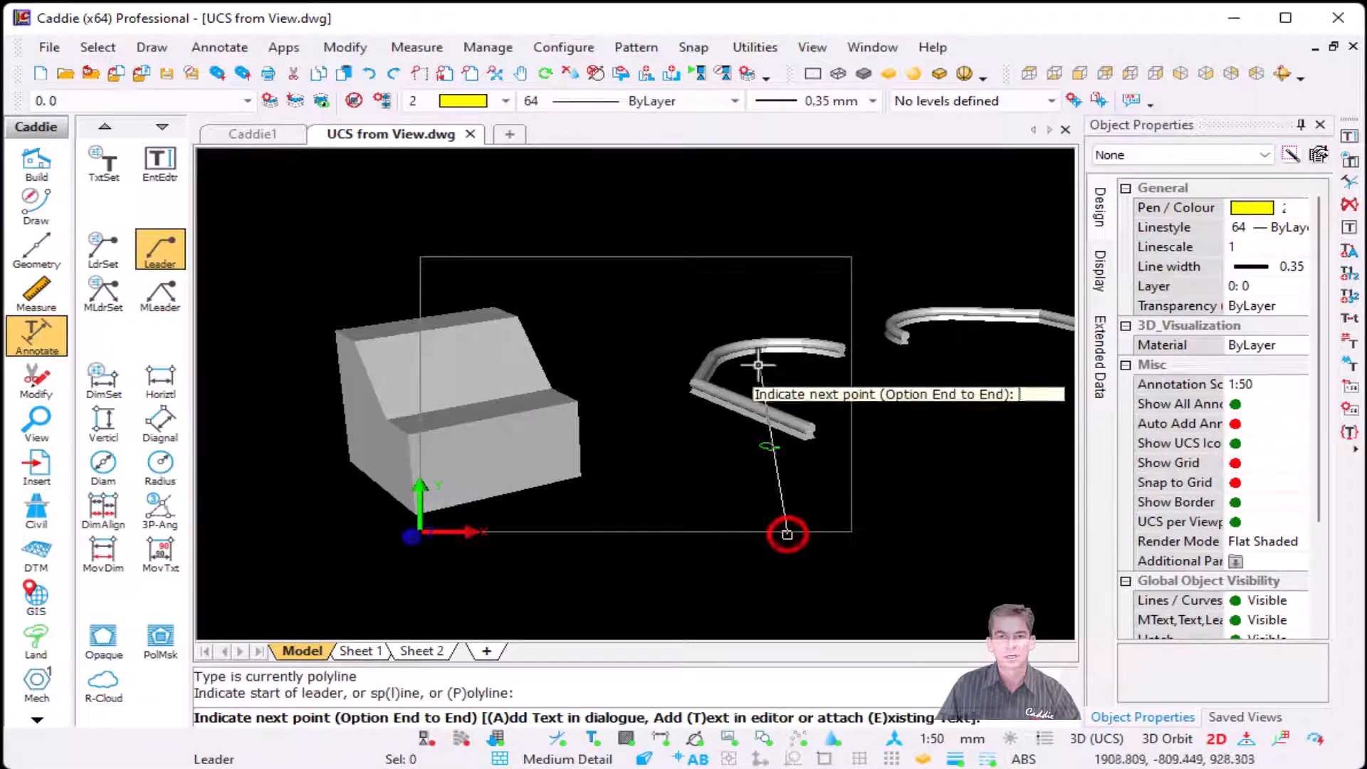
left_click(755, 351)
right_click(791, 415)
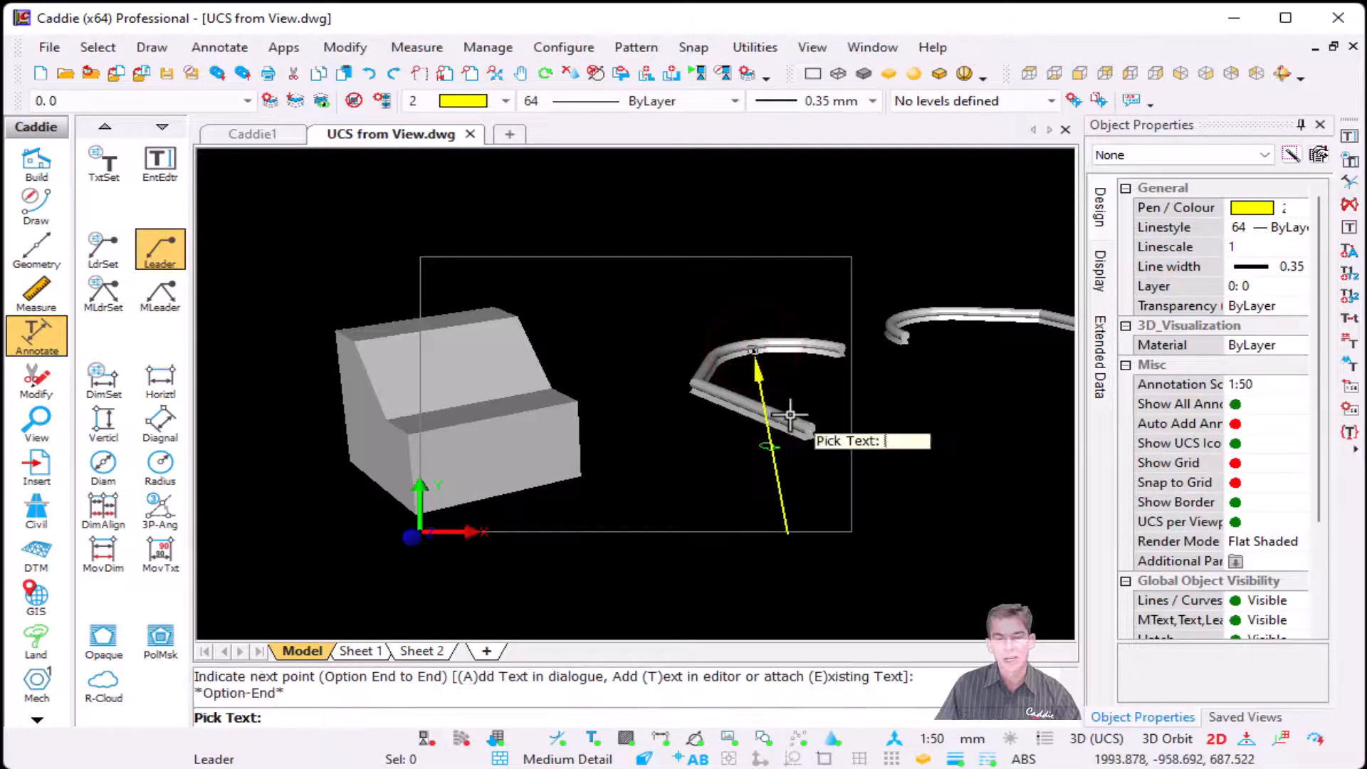
- Add the text label SM1 in 2.5-high Arial beside the lower end of the leader
left_click(160, 161)
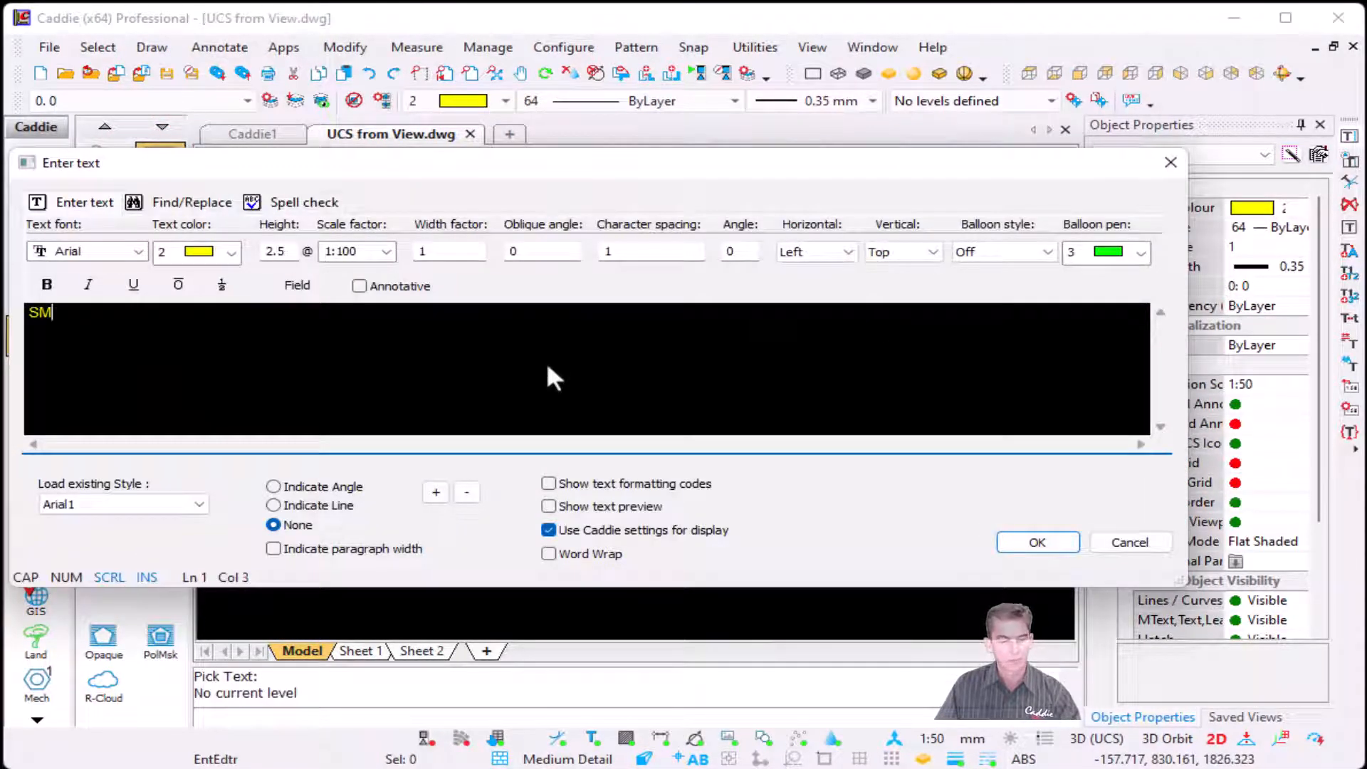
left_click(1034, 542)
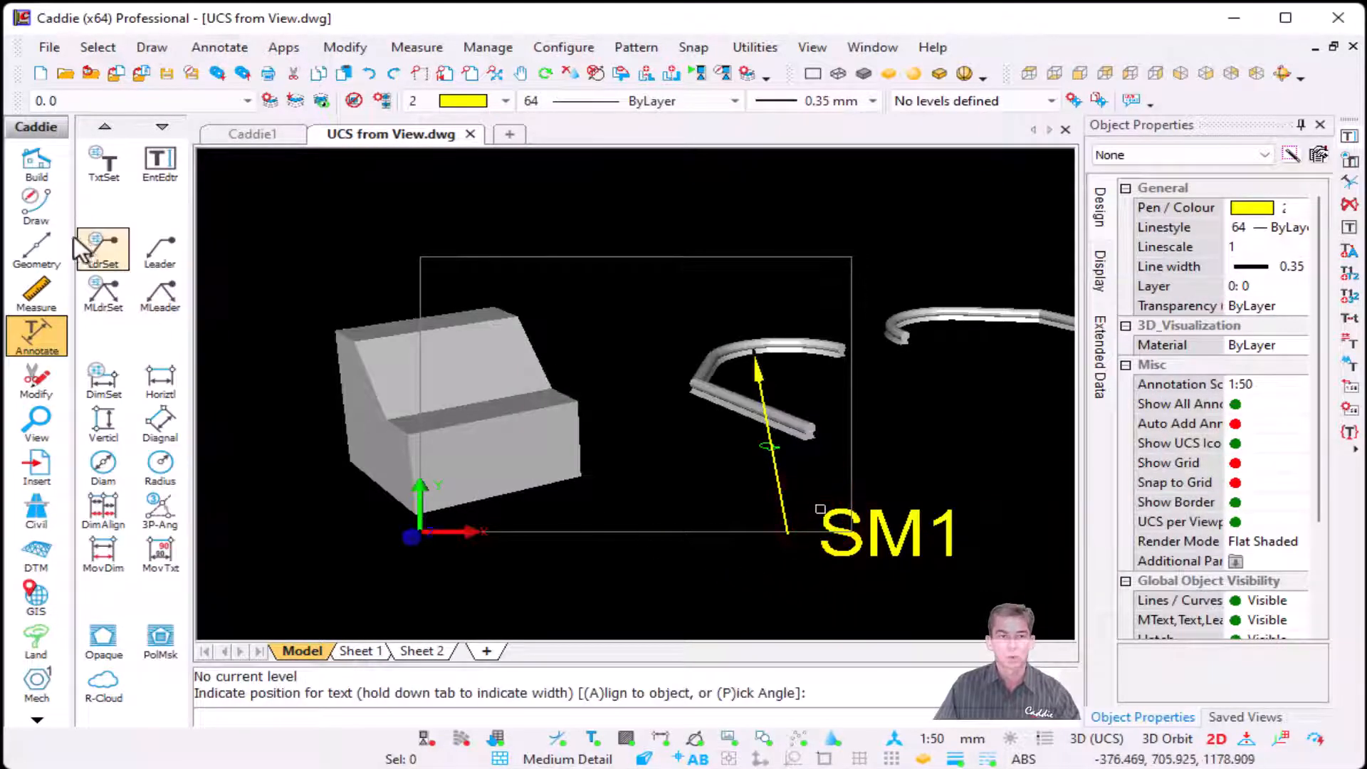
- Draw two polyline rectangles aligned to the view, a tall one beside the stepped block and a wide one beneath it
left_click(36, 202)
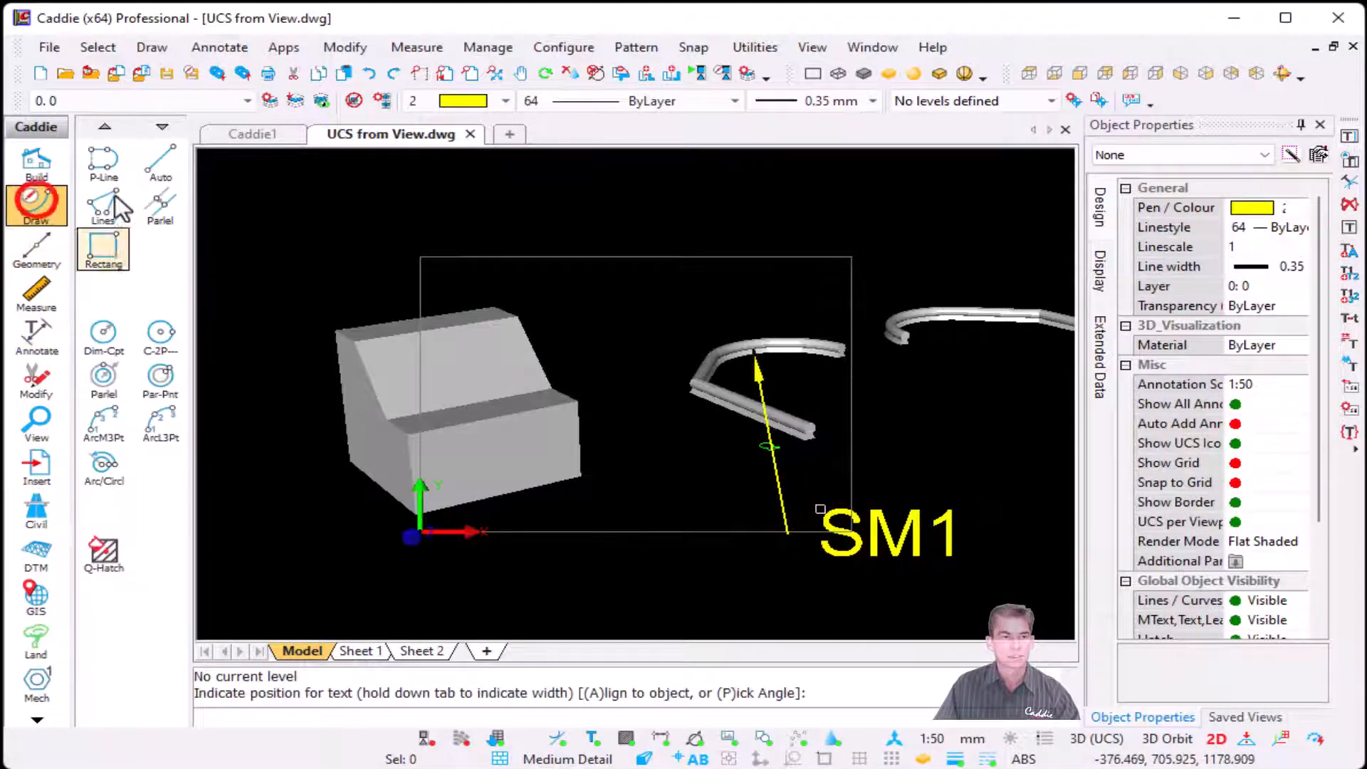
left_click(100, 246)
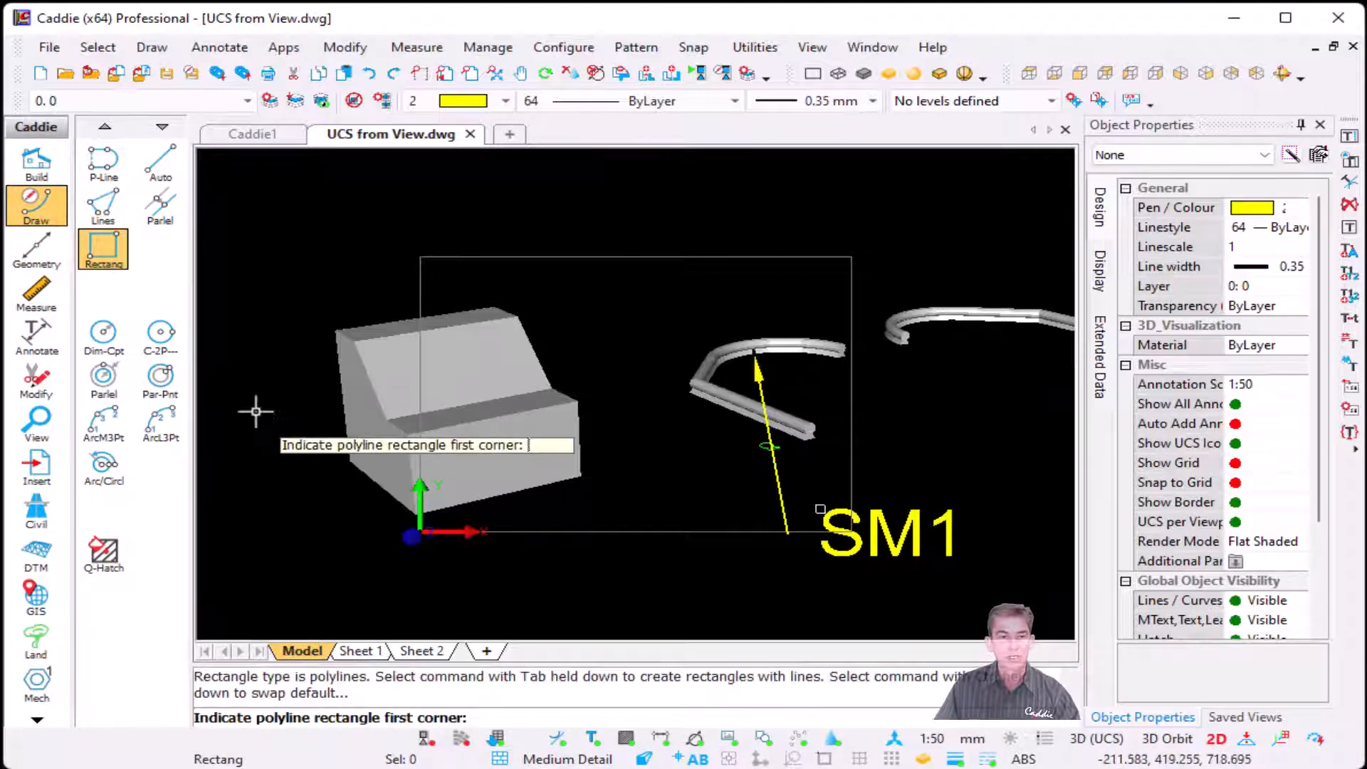
left_click(235, 336)
left_click(315, 508)
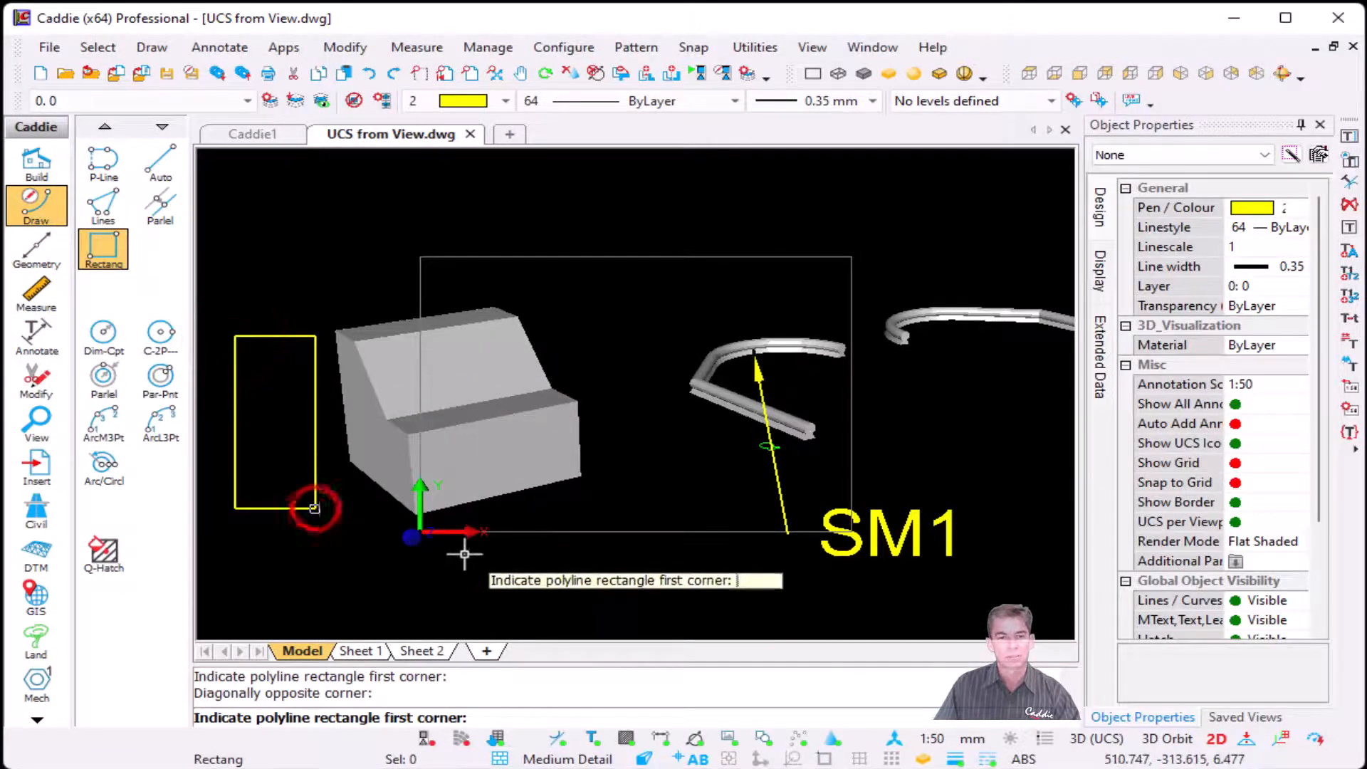
left_click(418, 542)
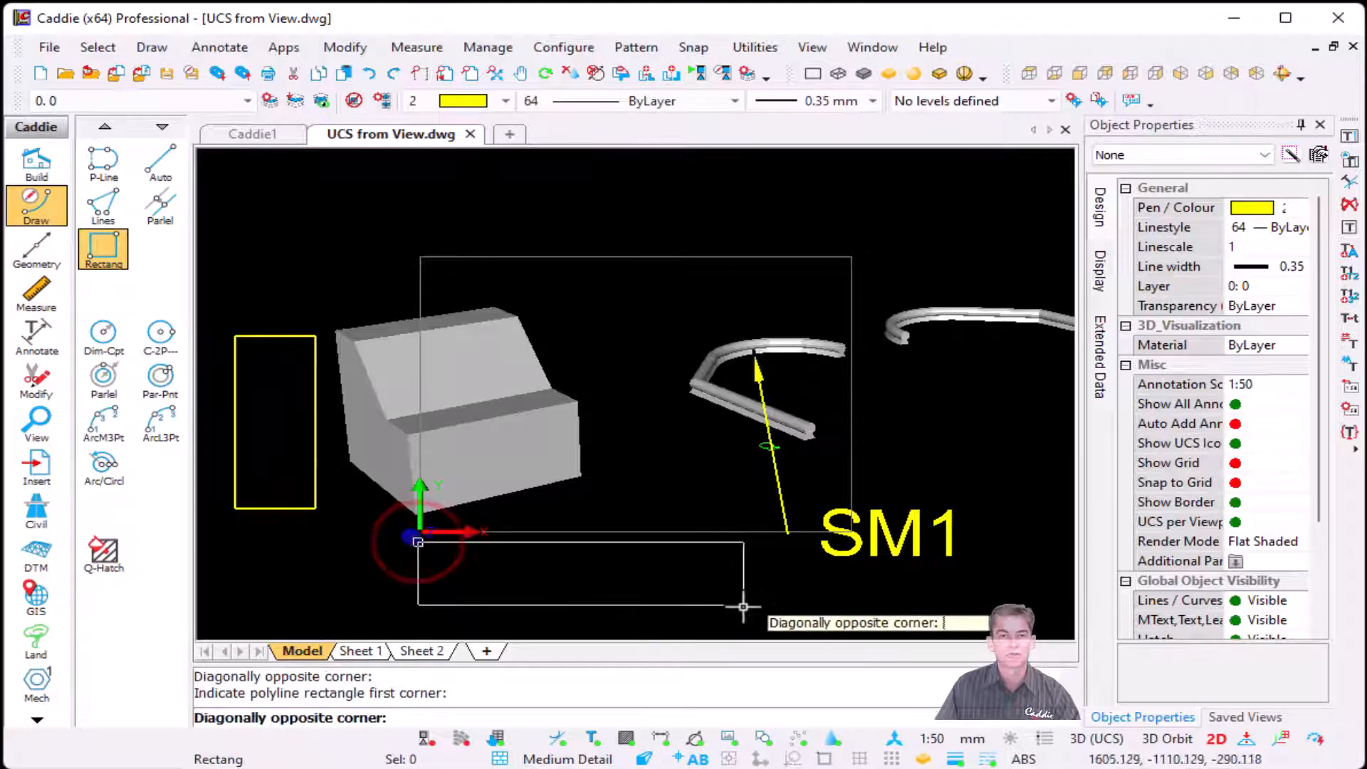
left_click(742, 604)
key("Escape")
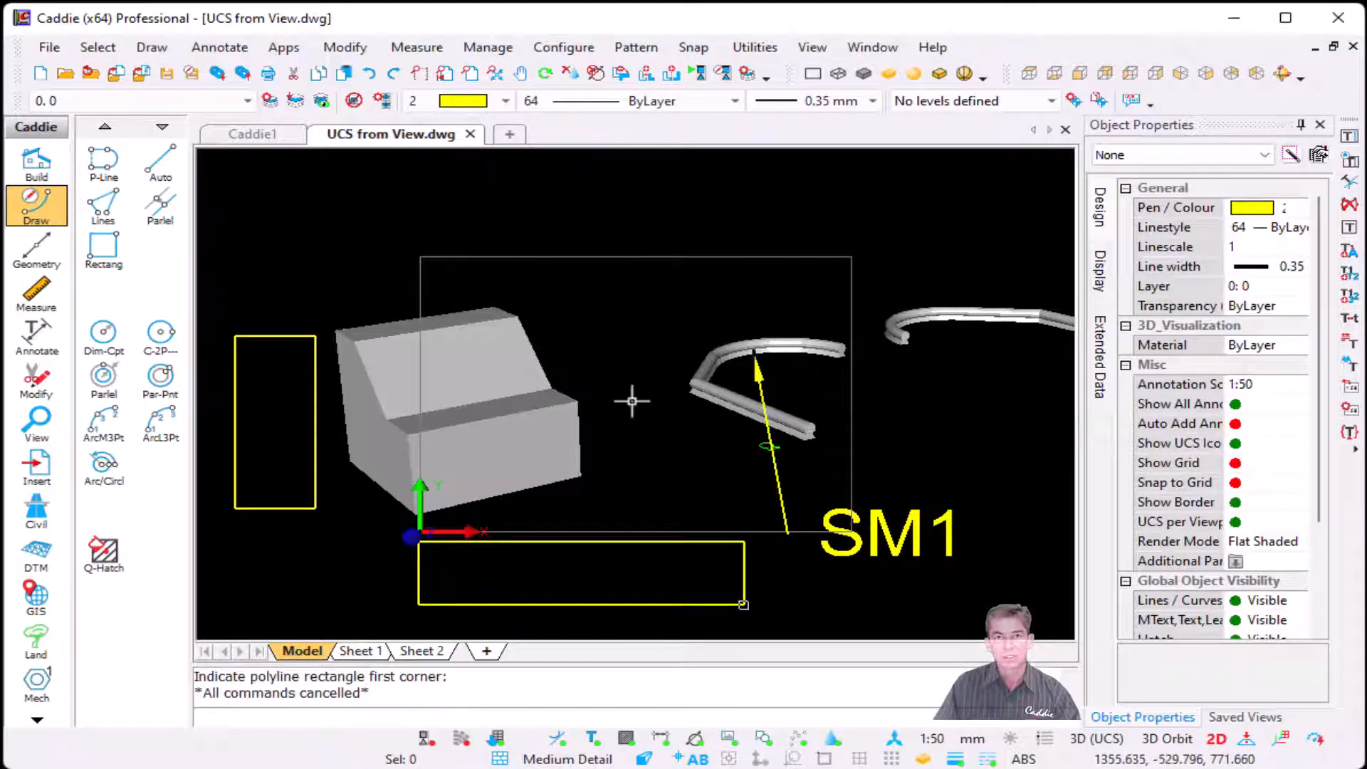
scroll(704, 305, "down", 3)
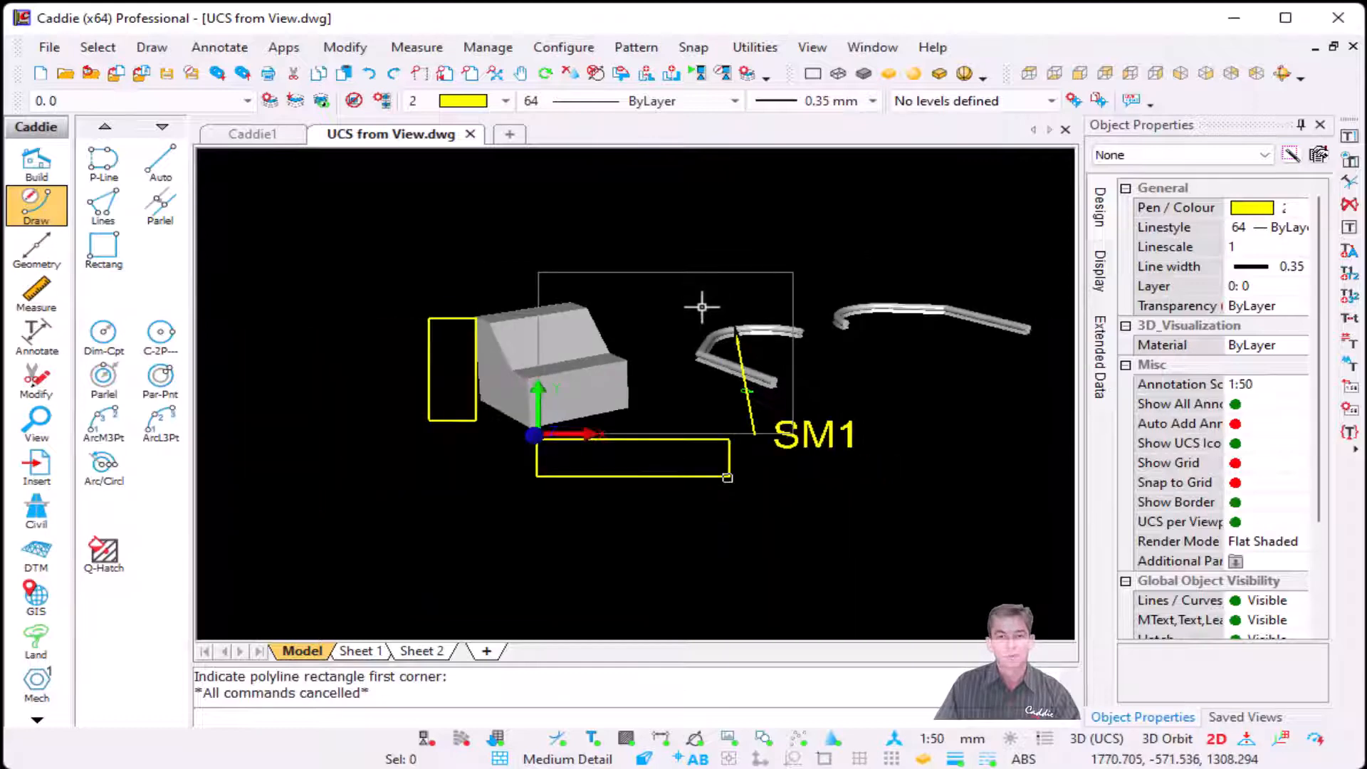
mouse_move(701, 341)
middle_mouse_down("shift")
mouse_move(634, 421)
mouse_move(525, 473)
mouse_move(562, 458)
mouse_move(598, 467)
mouse_move(748, 401)
mouse_move(727, 378)
middle_mouse_up("shift")
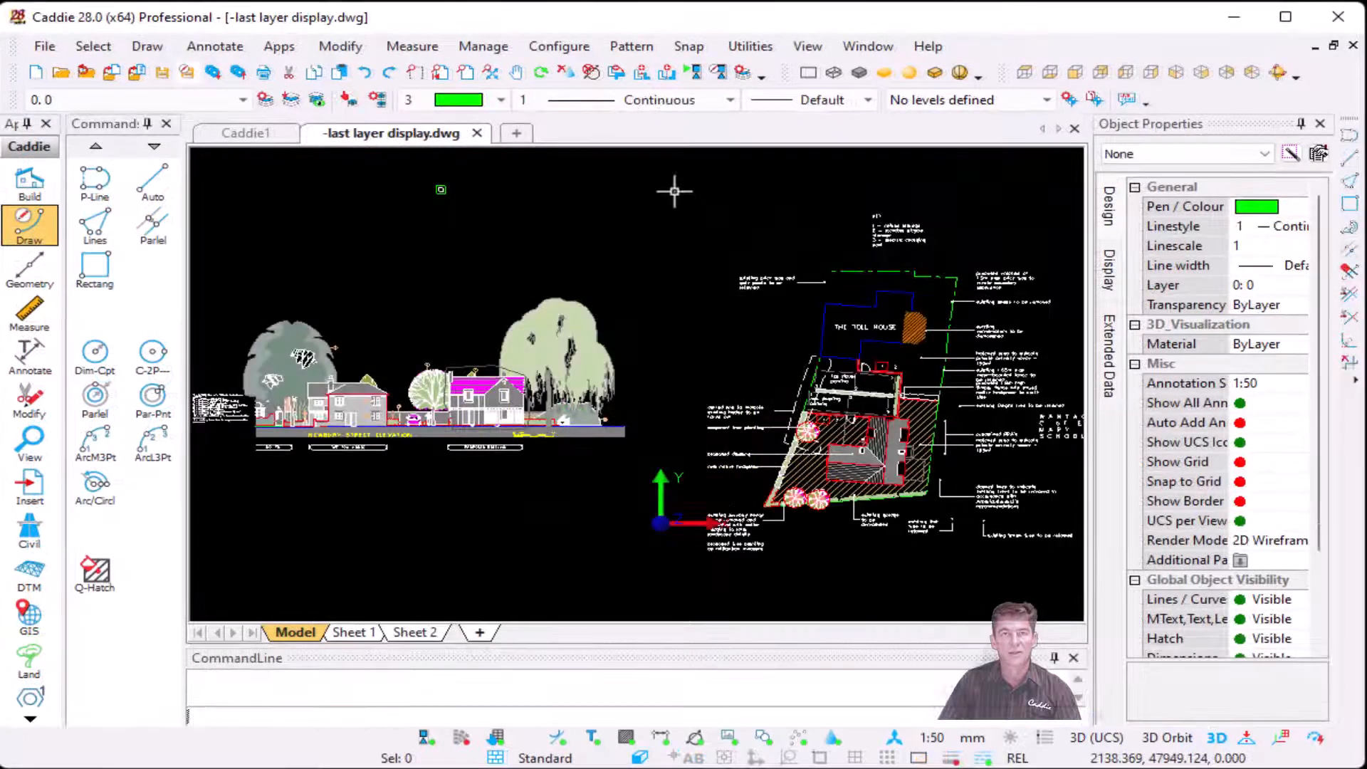
- Restore the last layer display for the street elevation and site plan
right_click(548, 194)
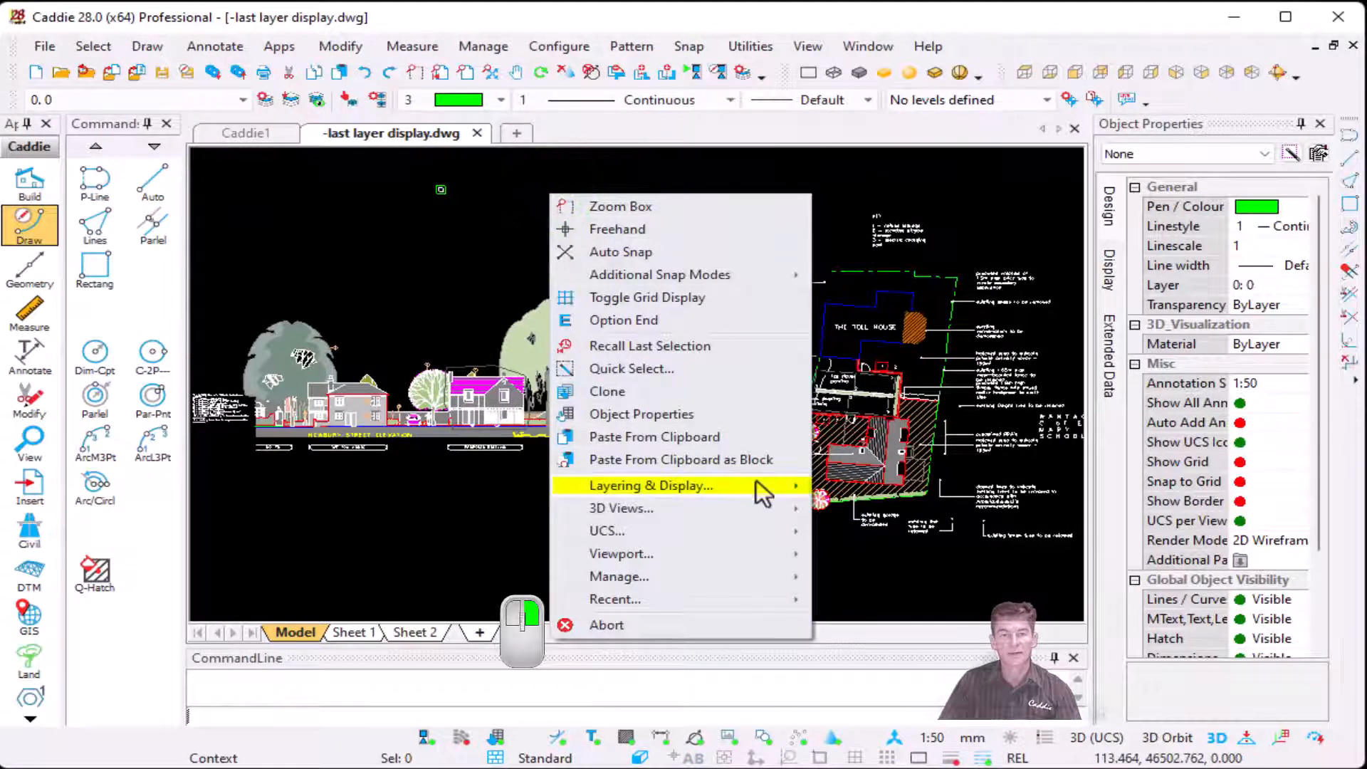
mouse_move(756, 485)
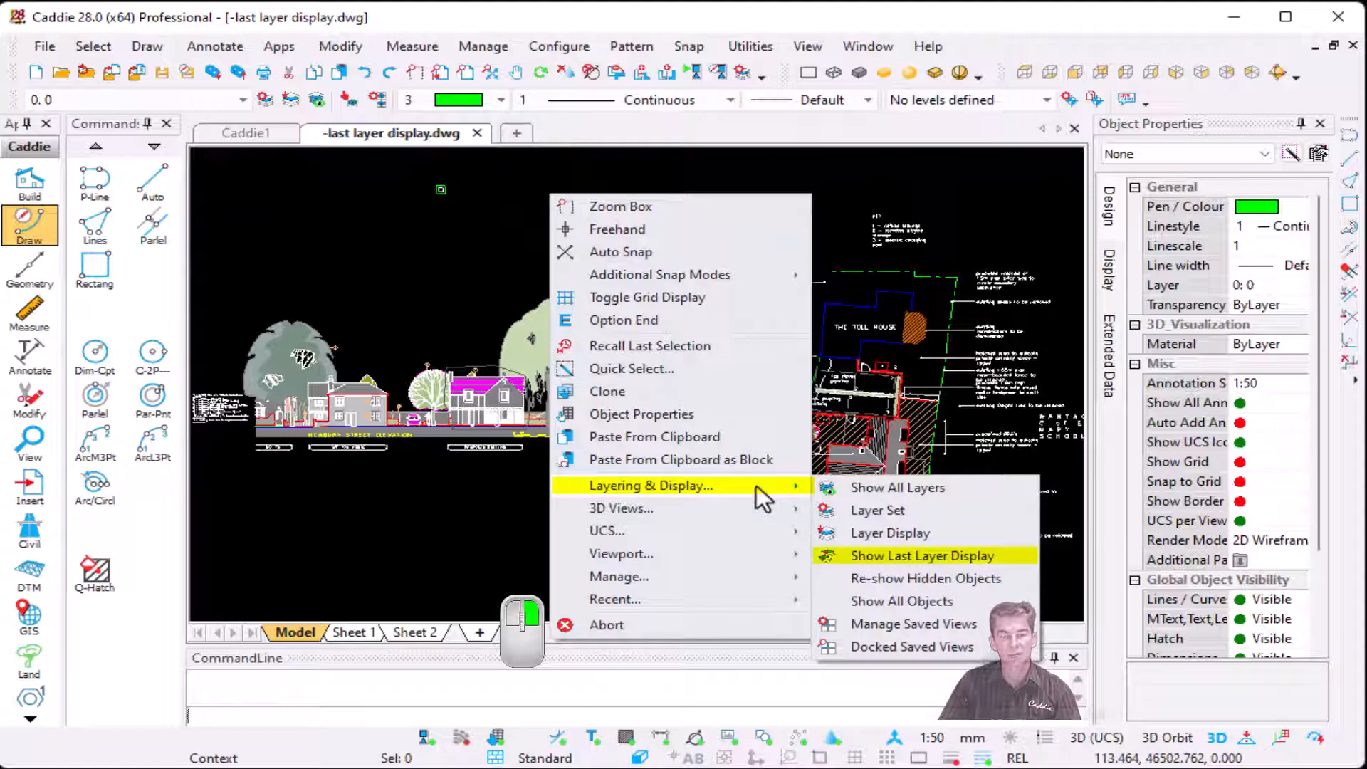
left_click(964, 557)
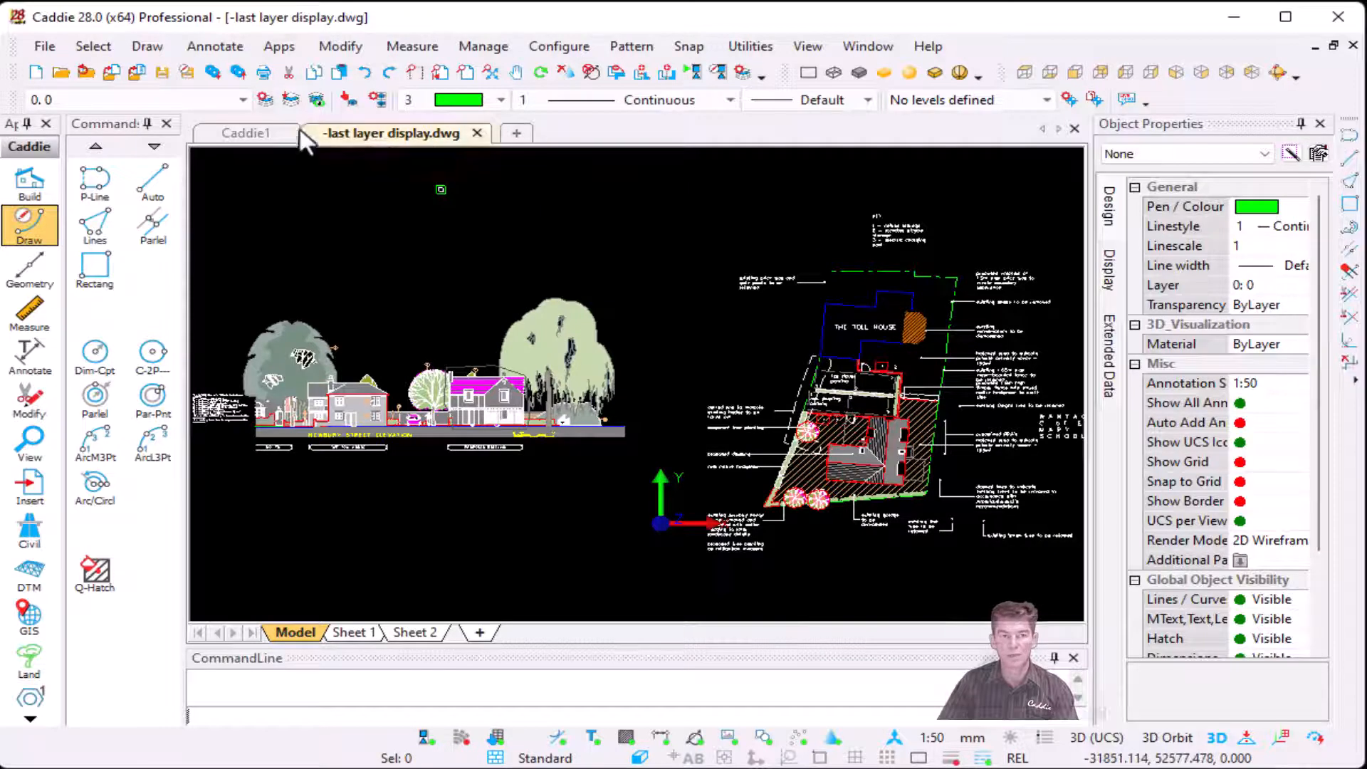
- Try the saved layer groups General and general 2, and display only the layers of the Basic group
left_click(285, 100)
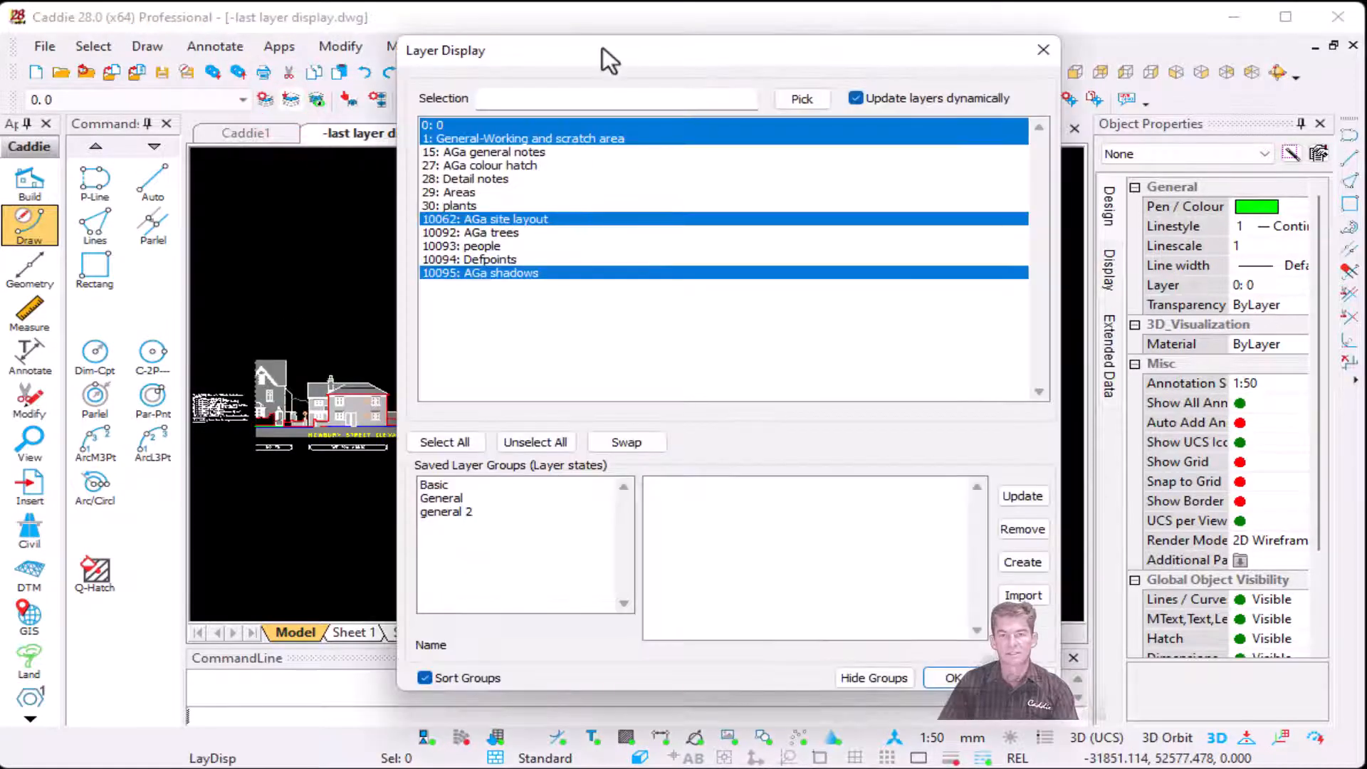
mouse_move(602, 47)
left_mouse_down()
mouse_move(1177, 92)
mouse_move(1235, 67)
left_mouse_up()
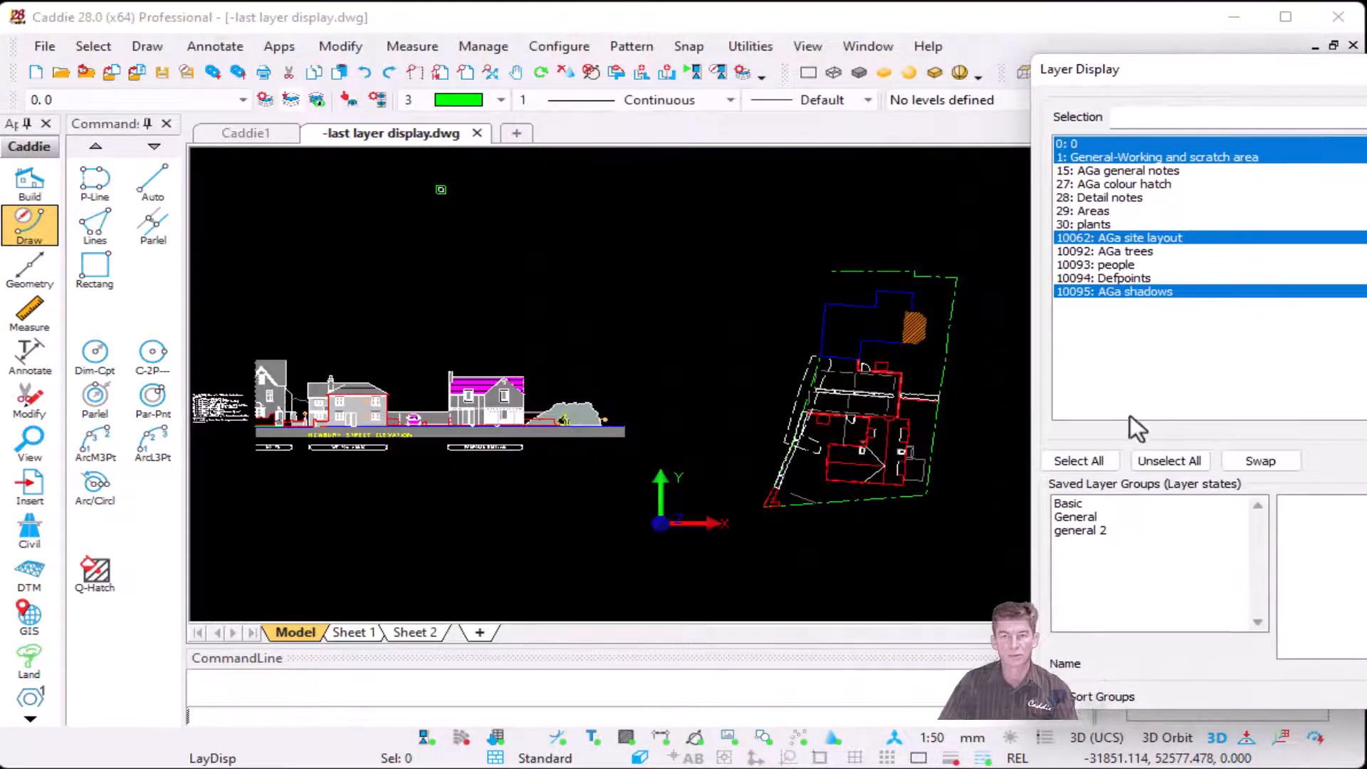
left_click(1100, 517)
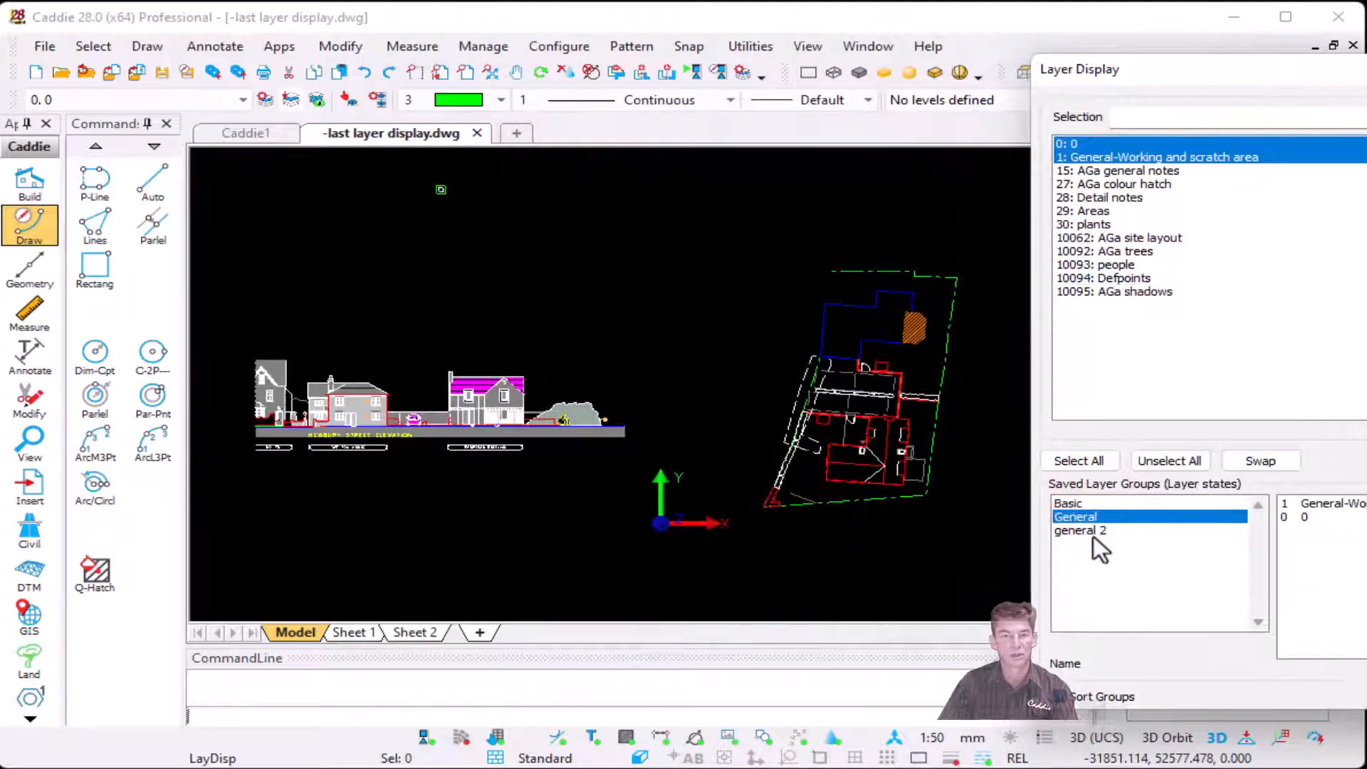
left_click(1094, 530)
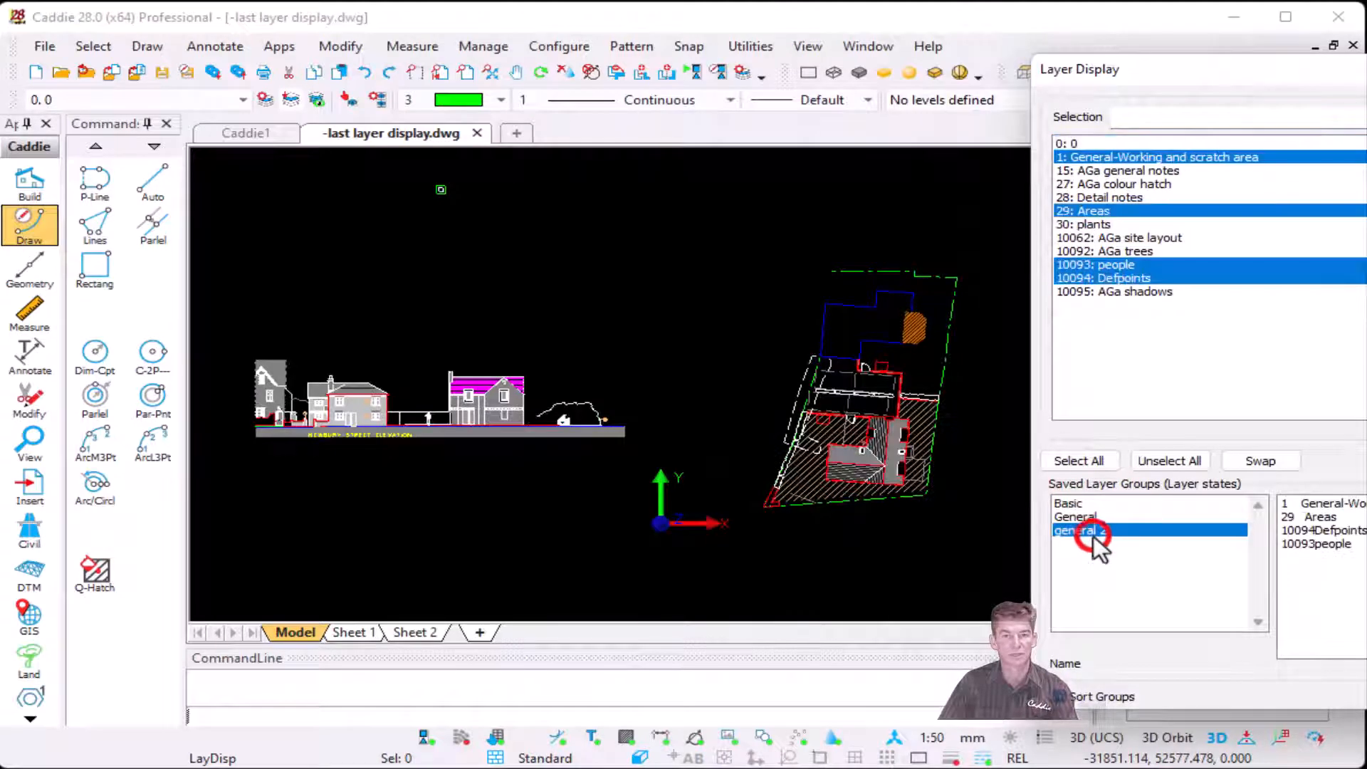
left_click(1092, 460)
left_click(1075, 504)
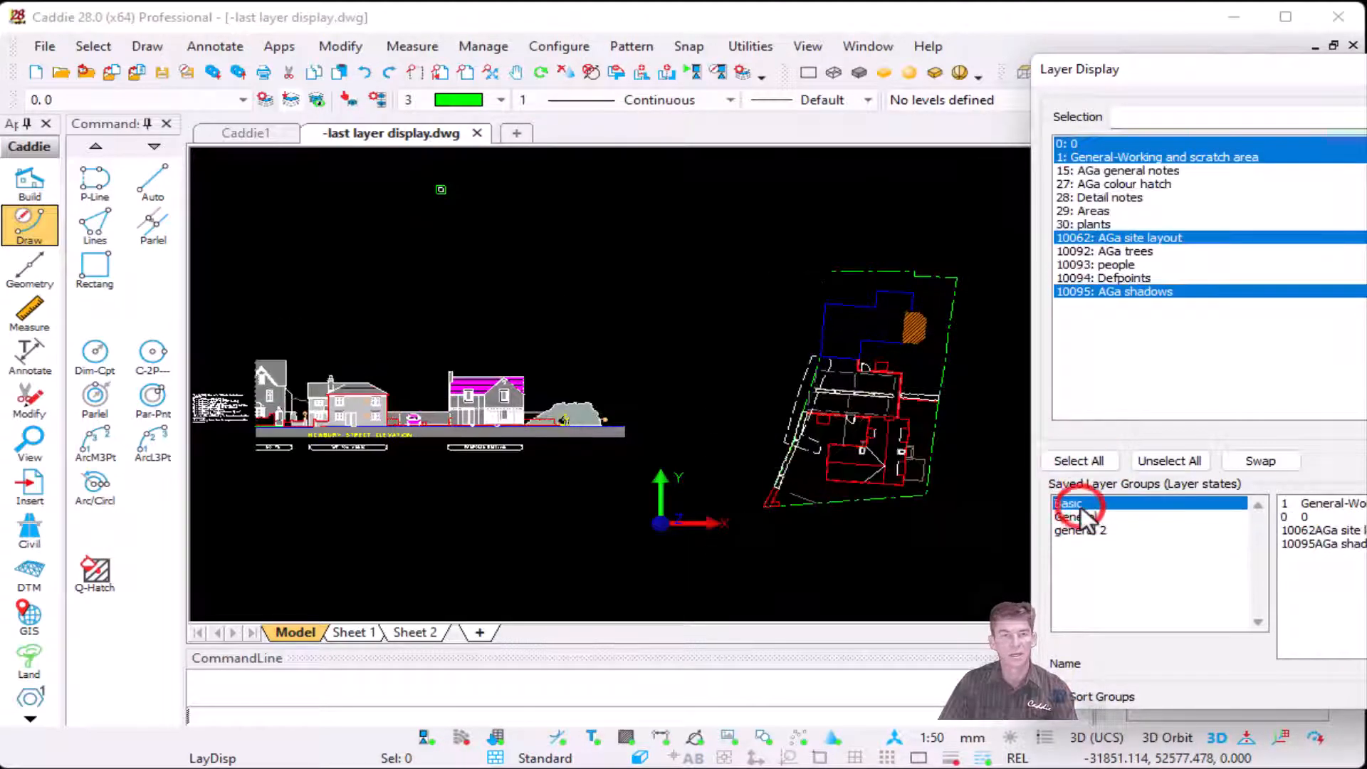
left_click(1233, 70)
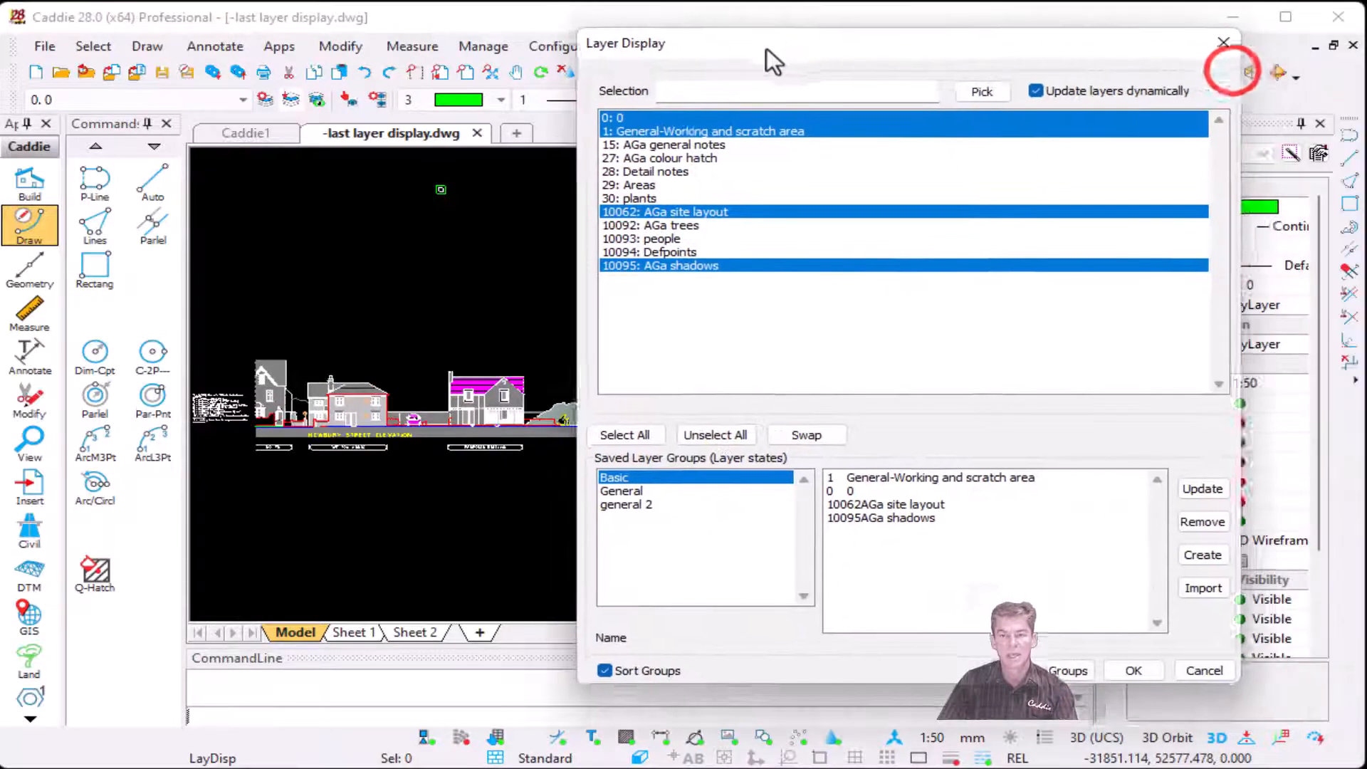
left_click(1102, 676)
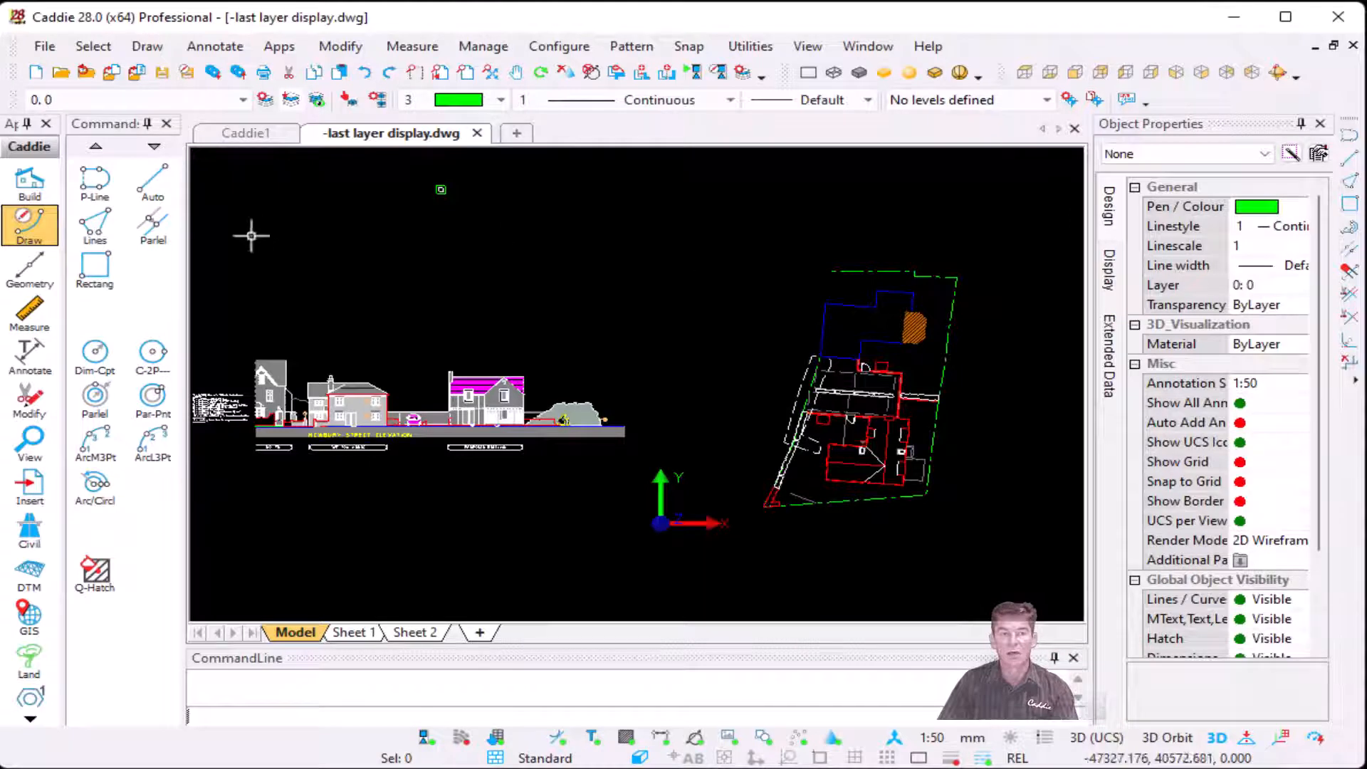
- Draw two horizontal lines, one above the other, in the empty space over the street elevation
left_click(152, 180)
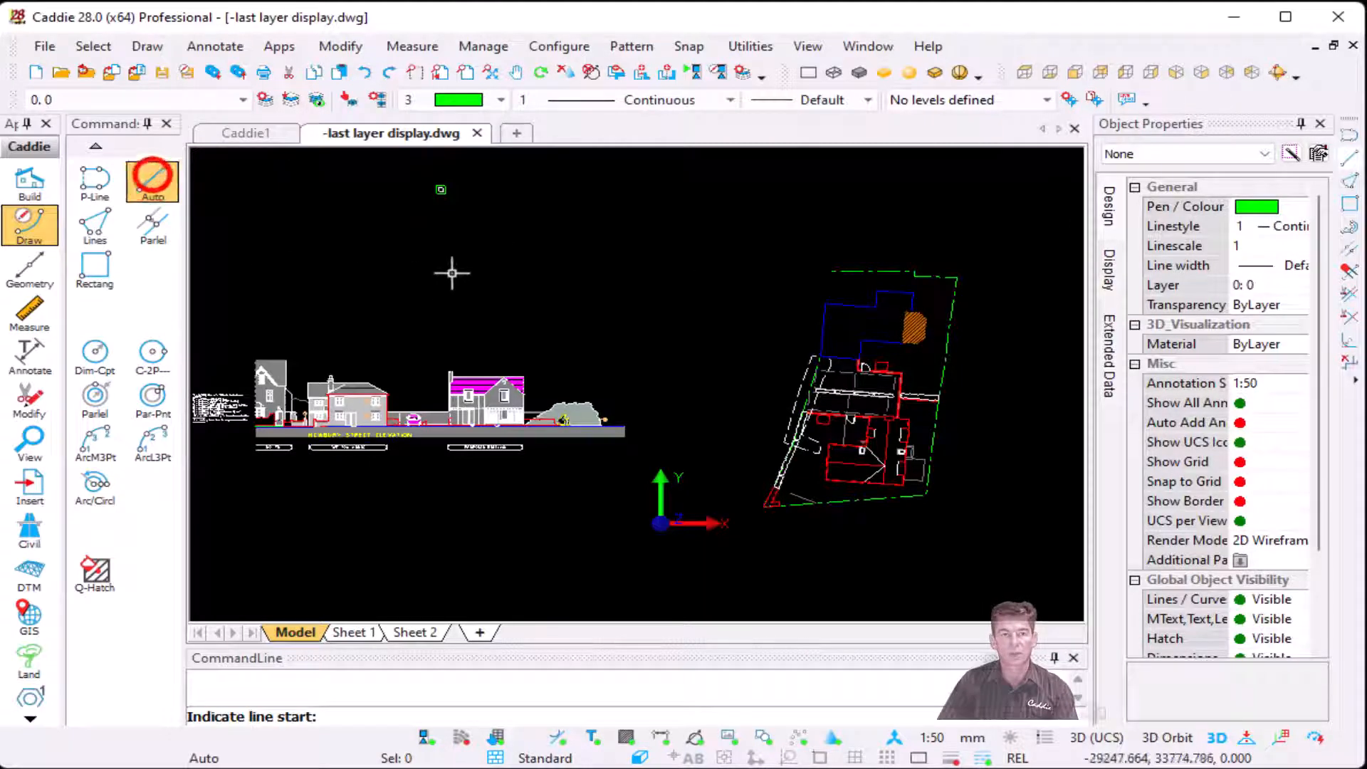
left_click(579, 257)
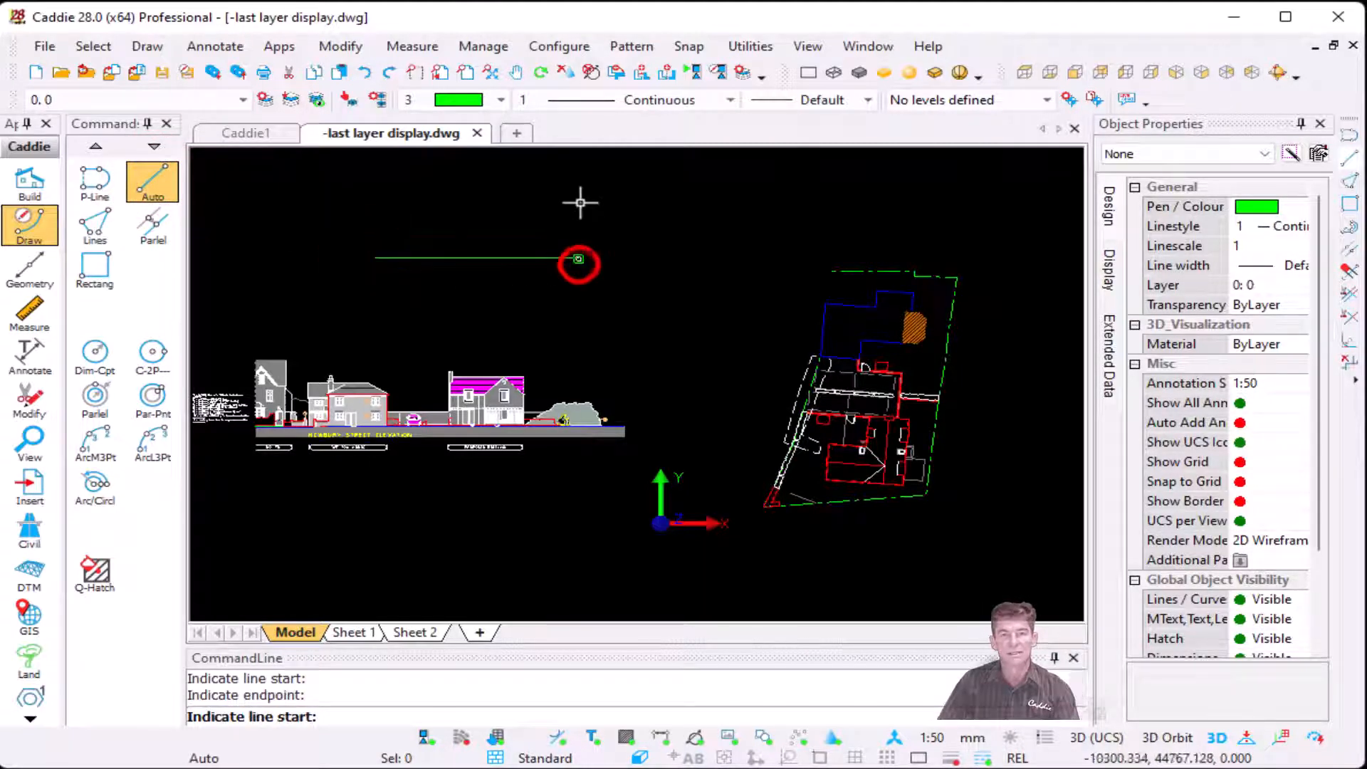
left_click(683, 210)
key("Escape")
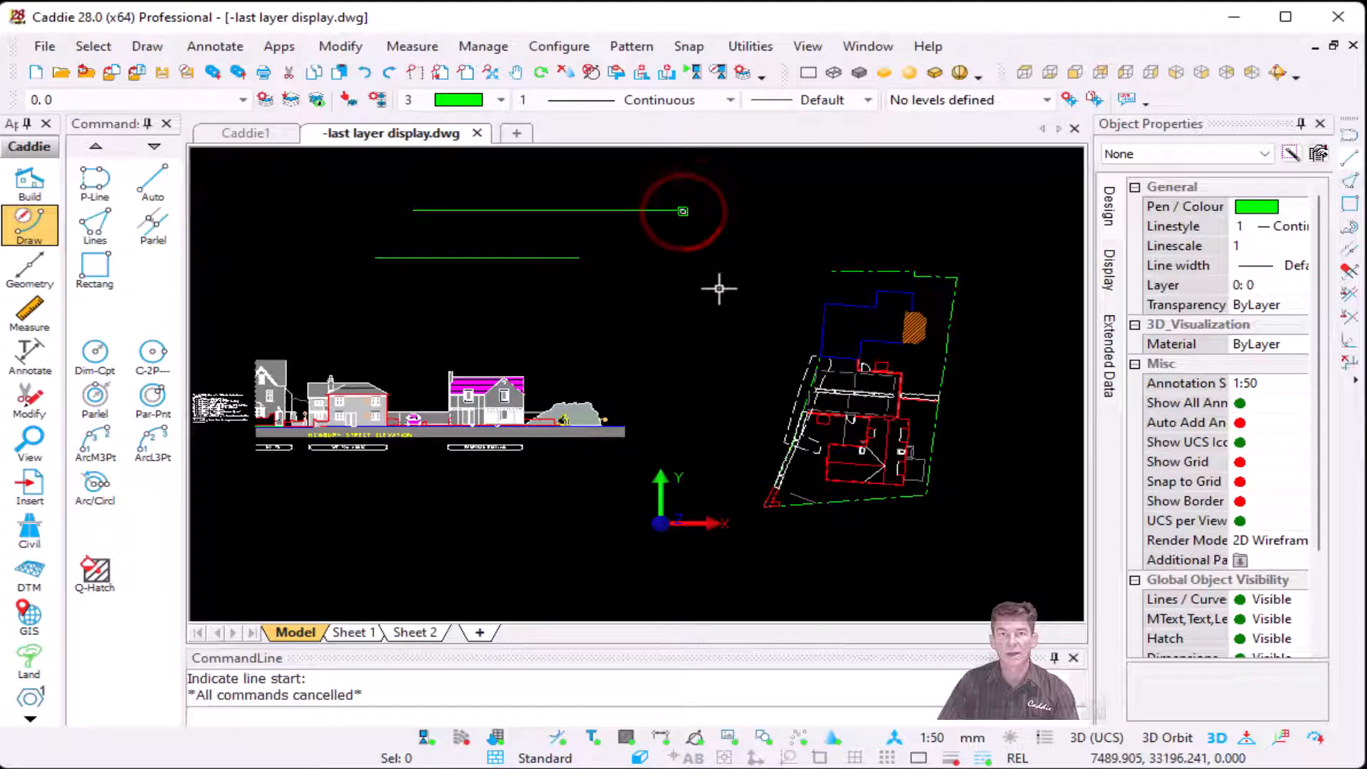
- Show all layers and restore the last layer display
left_click(317, 99)
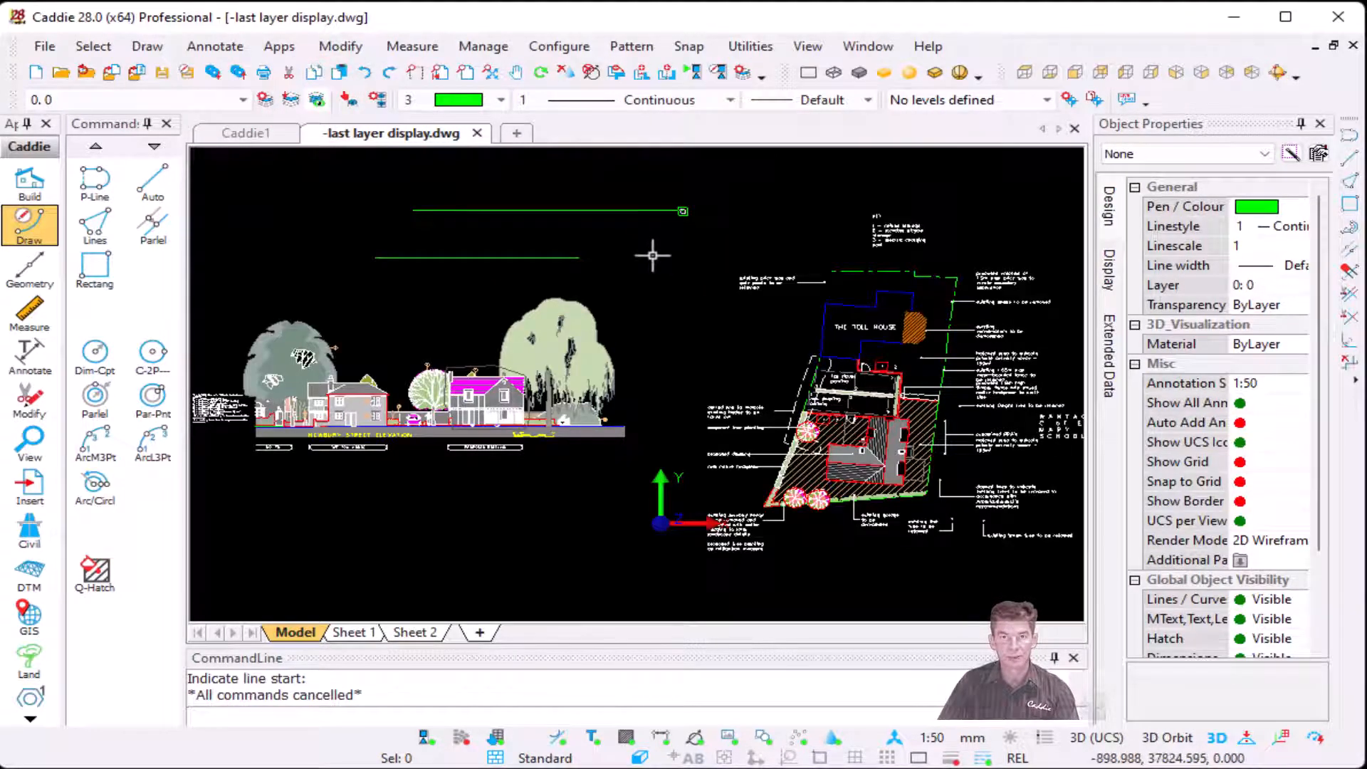
right_click(519, 229)
mouse_move(706, 520)
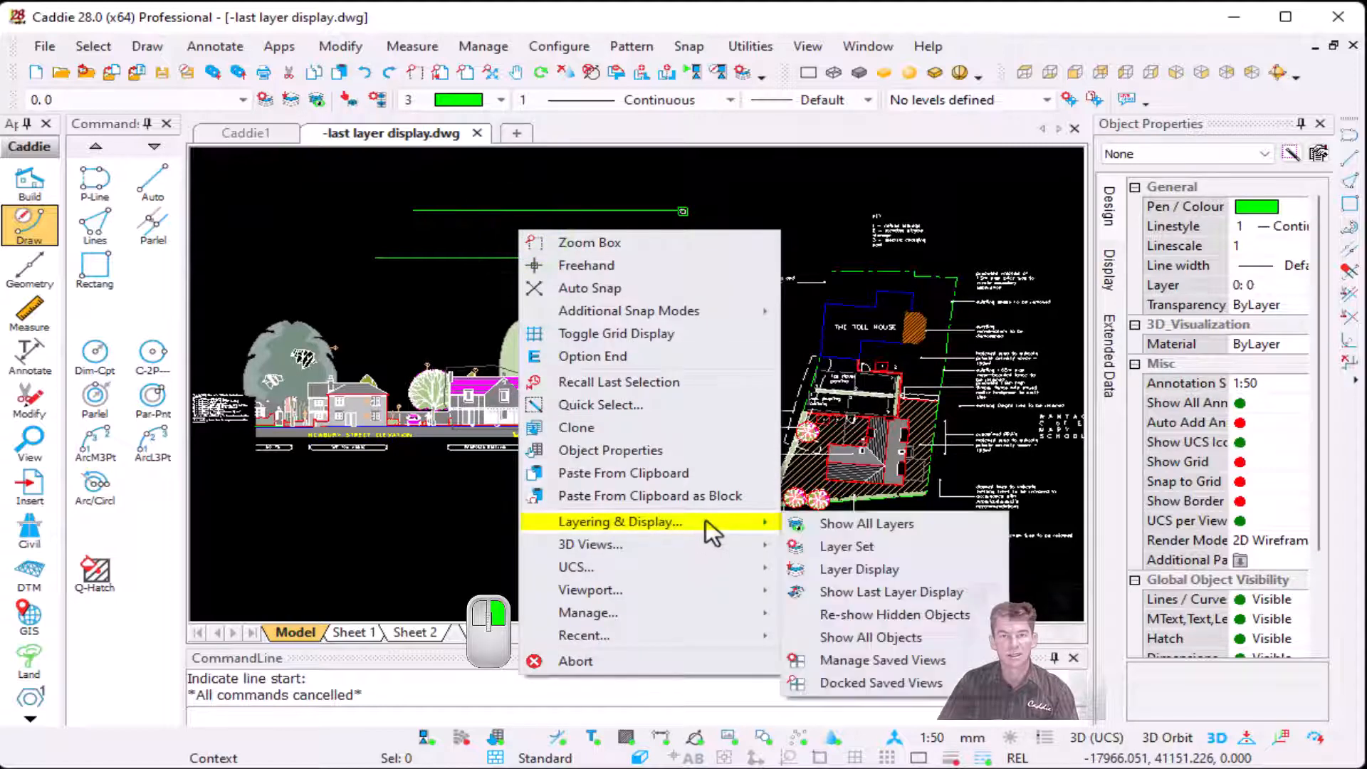
left_click(942, 591)
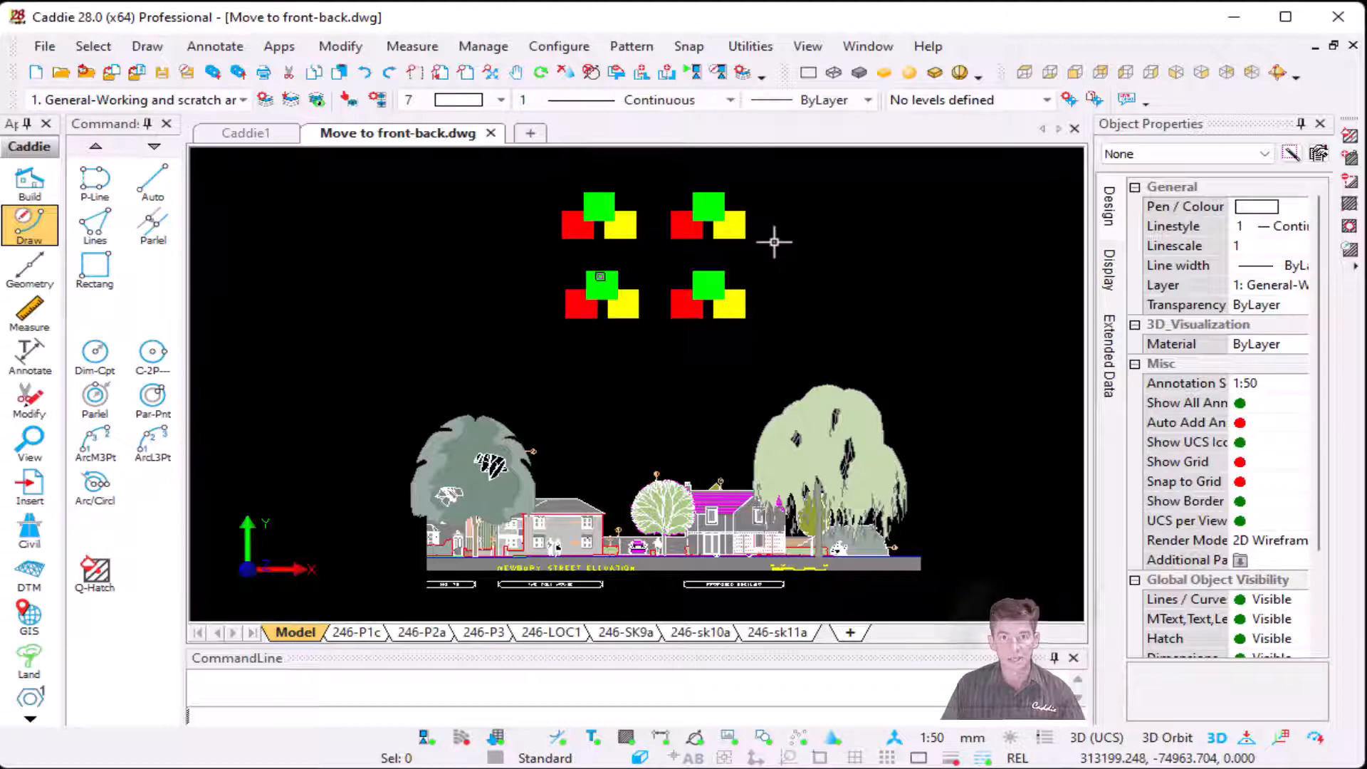
- Move the green squares of all four coloured groups to the back plane, behind the red and yellow ones
scroll(652, 200, "up", 3)
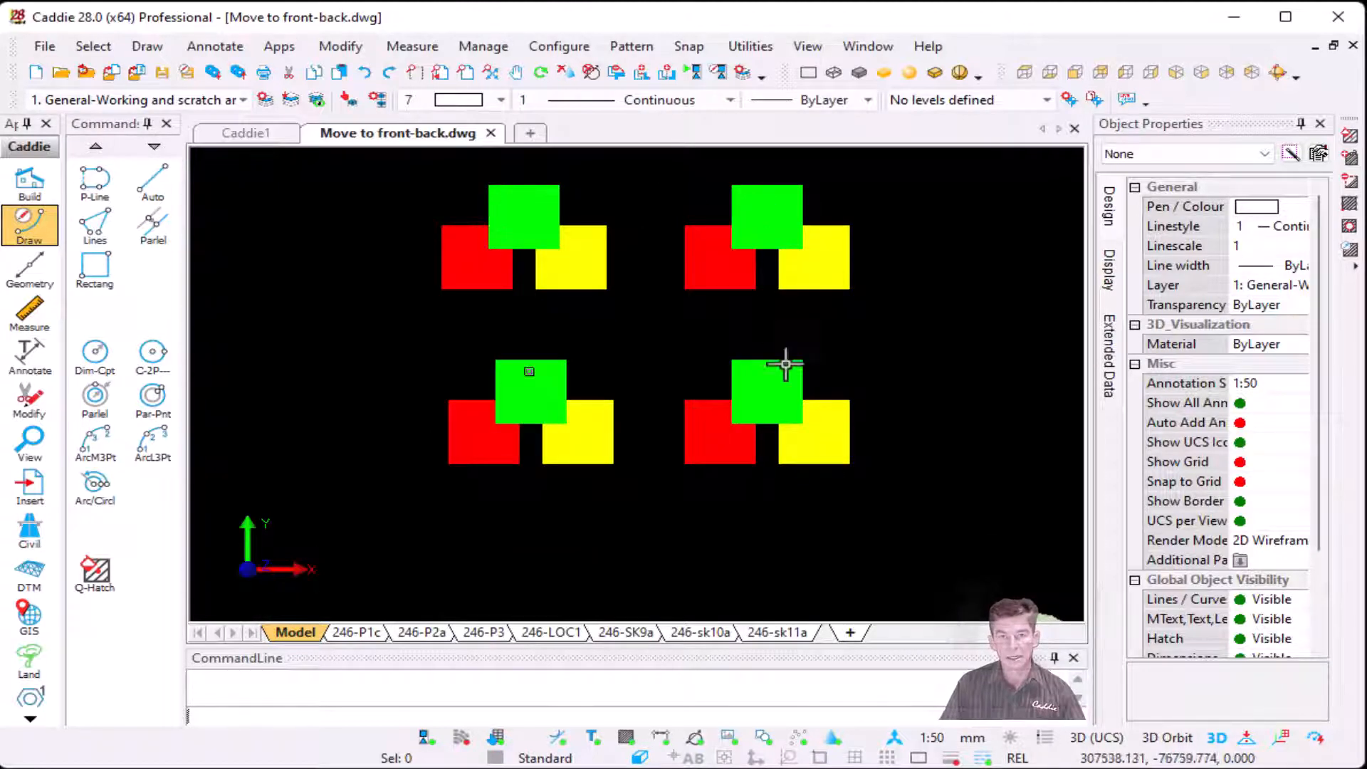
left_click(534, 208)
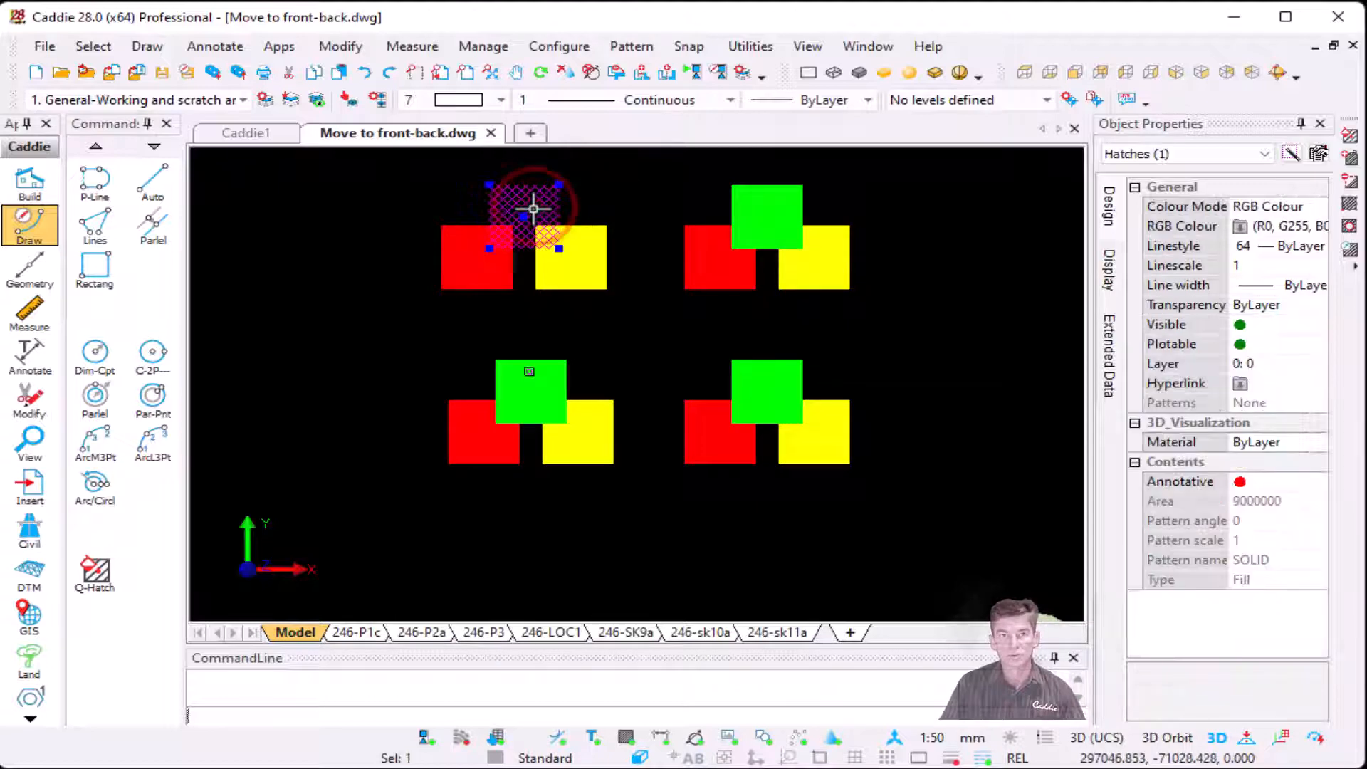
right_click(534, 208)
mouse_move(680, 478)
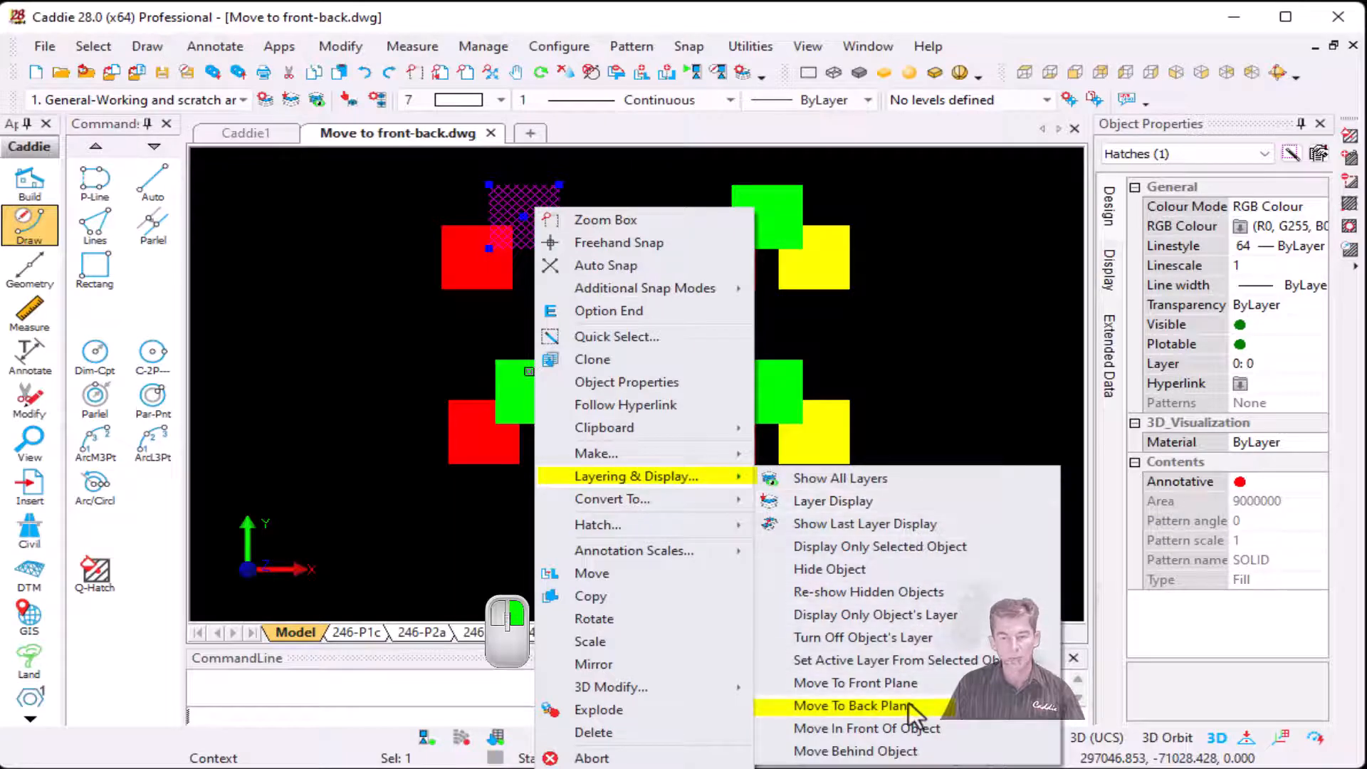
left_click(910, 702)
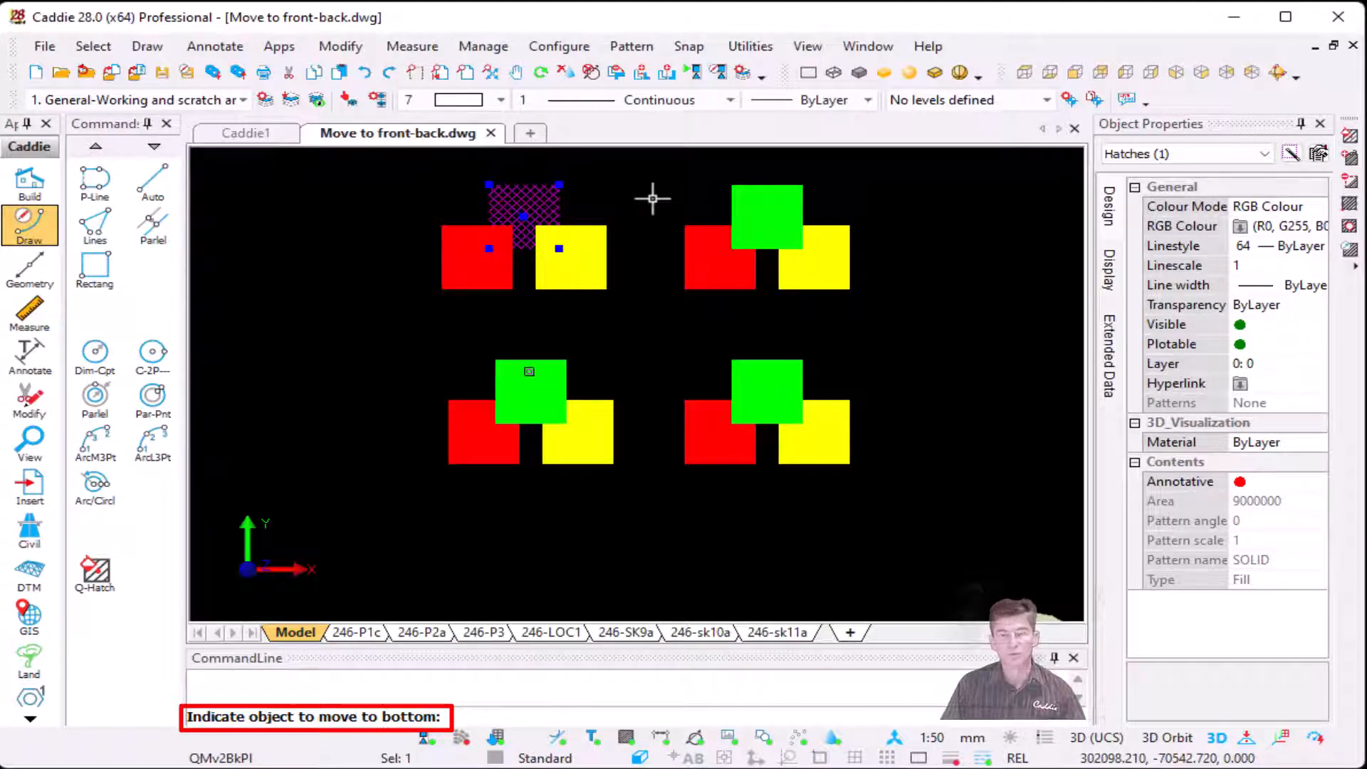
left_click(773, 212)
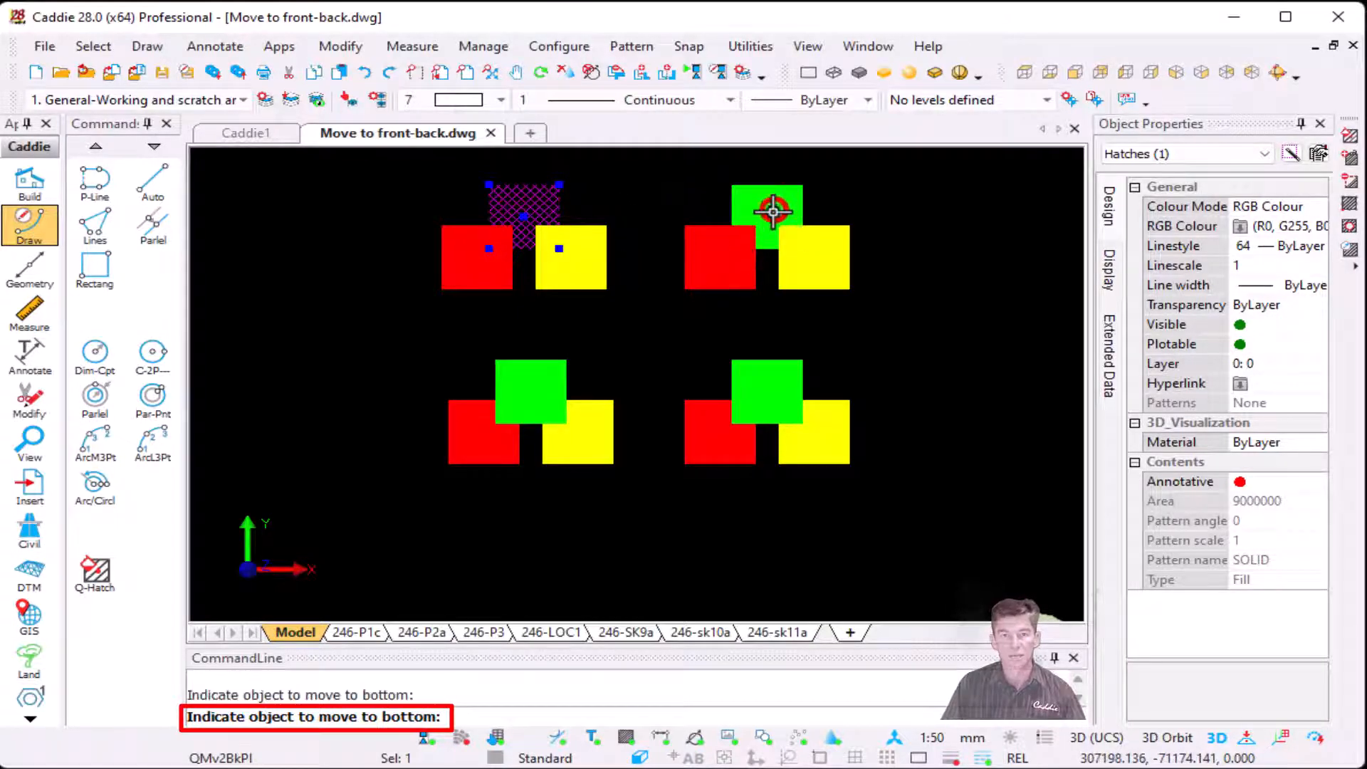
left_click(759, 371)
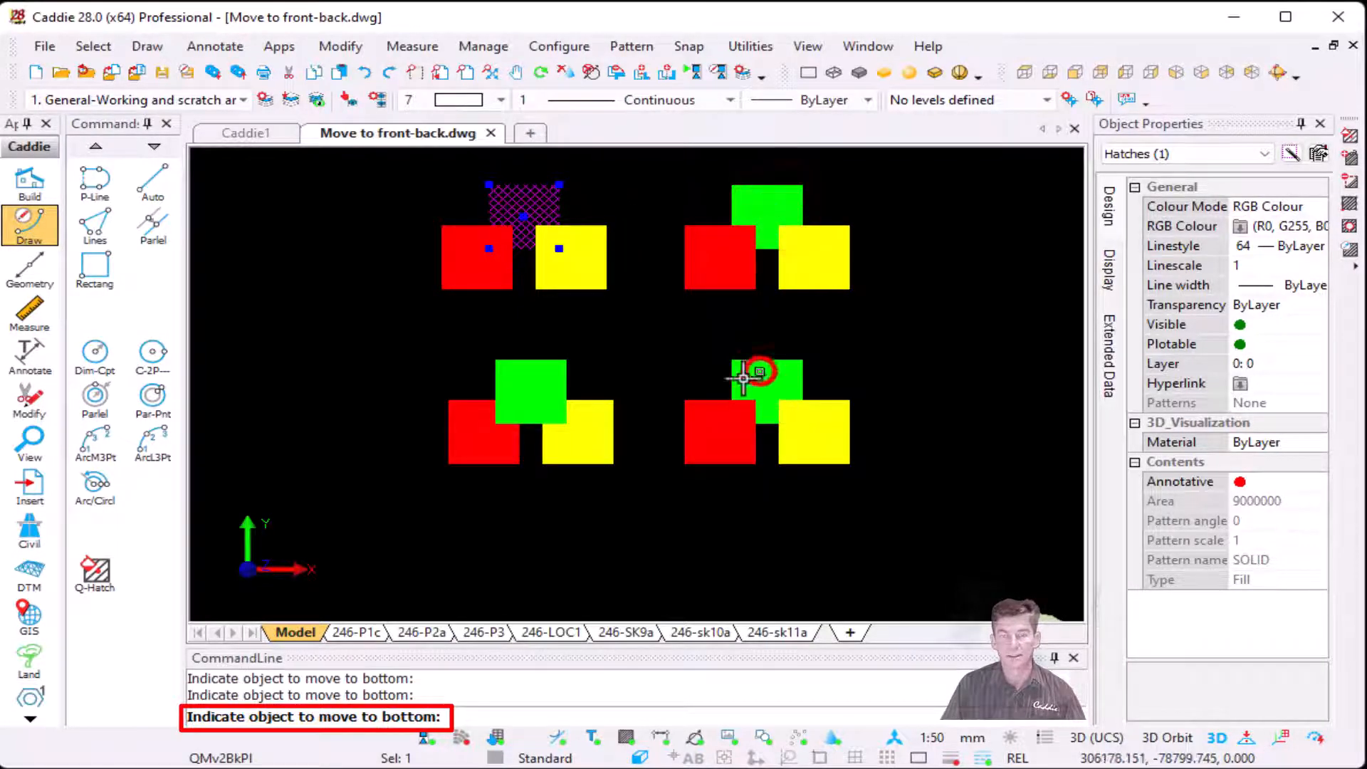
left_click(526, 379)
- Move the dark ash tree, proposed dwelling, small round tree and large weeping tree to the back plane, in that order
scroll(686, 324, "down", 3)
middle_click_drag(633, 260, 645, 122)
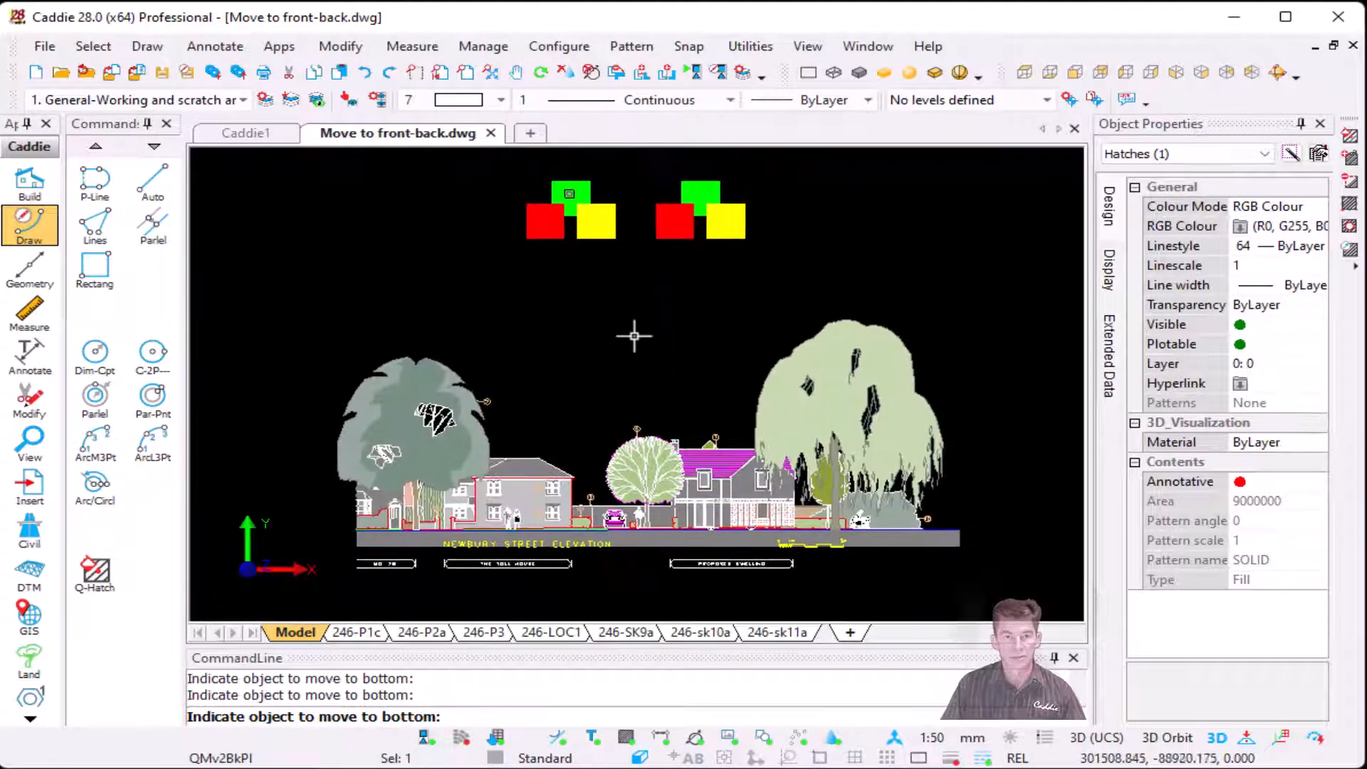
middle_click_drag(630, 313, 620, 238)
scroll(648, 330, "up", 1)
key("Escape")
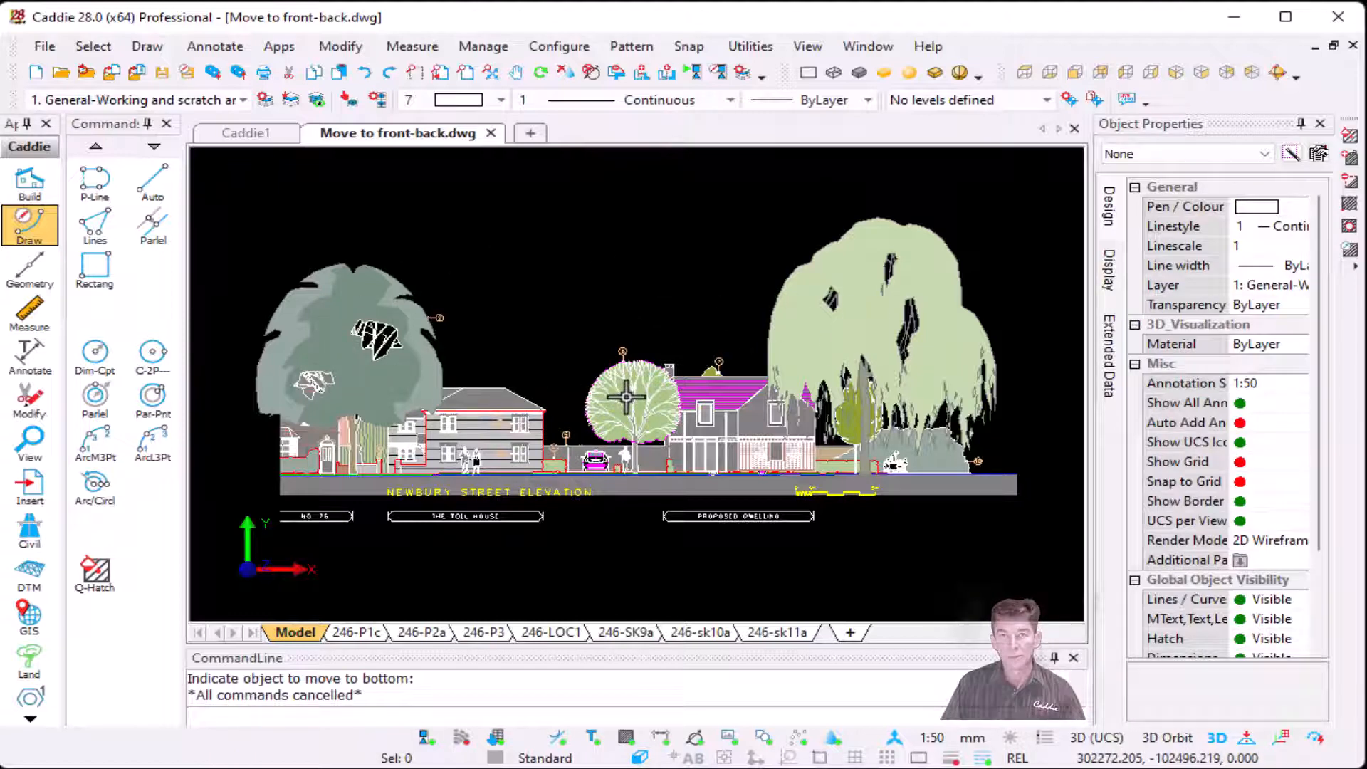
left_click(349, 290)
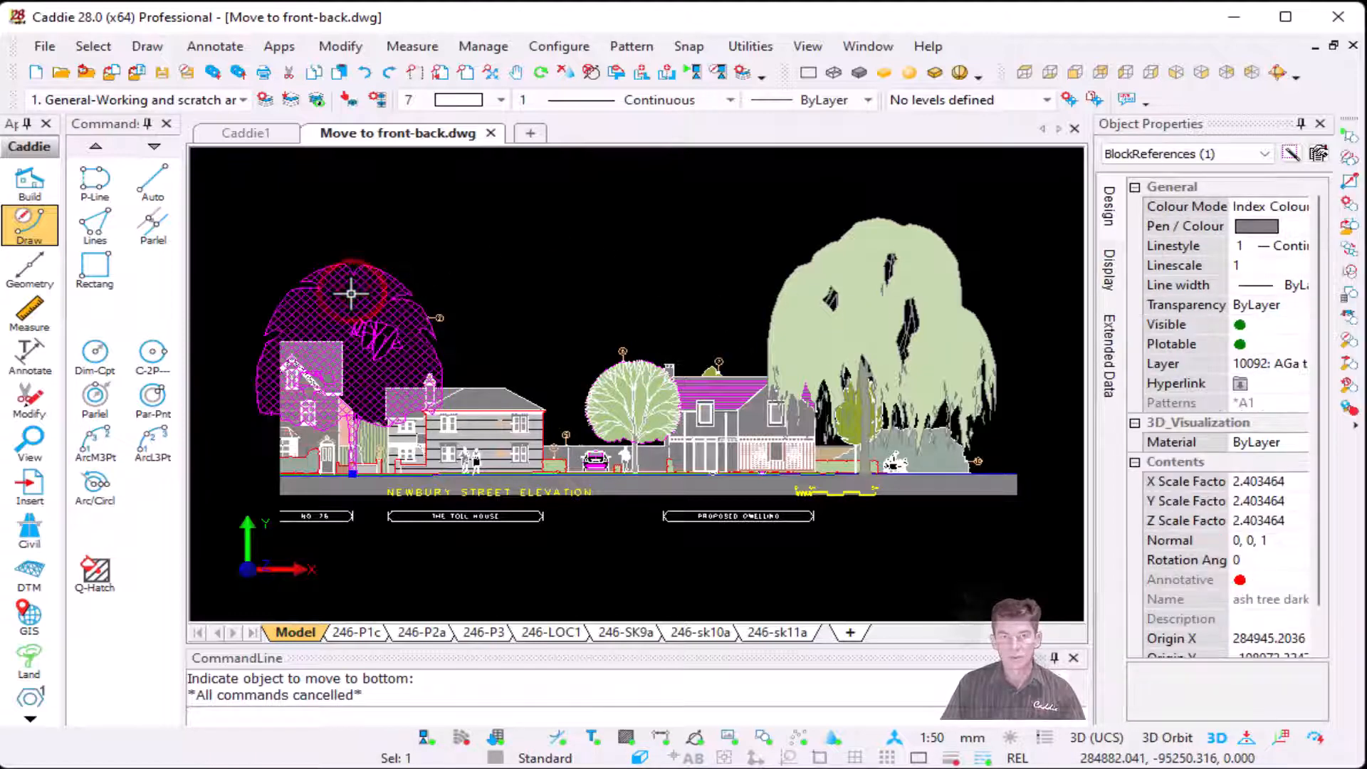
right_click(350, 292)
mouse_move(505, 474)
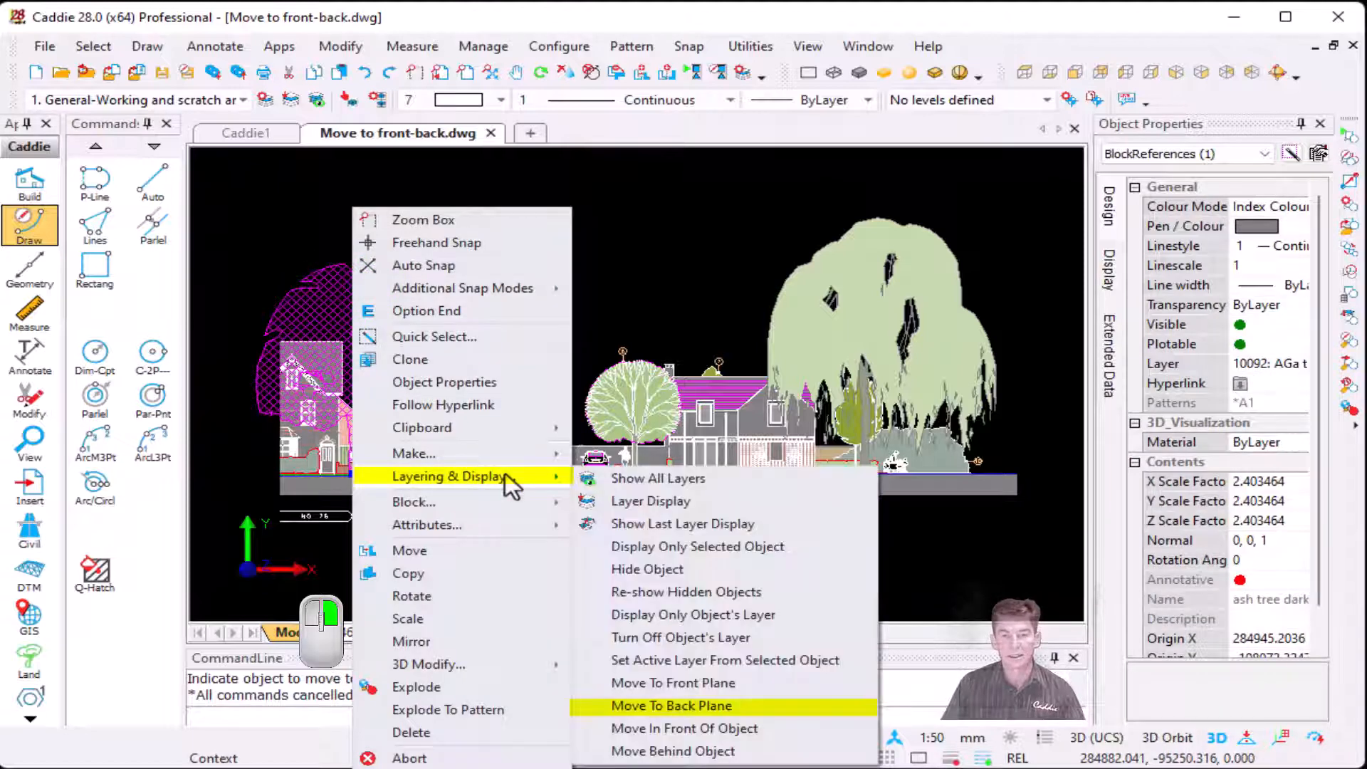
left_click(737, 707)
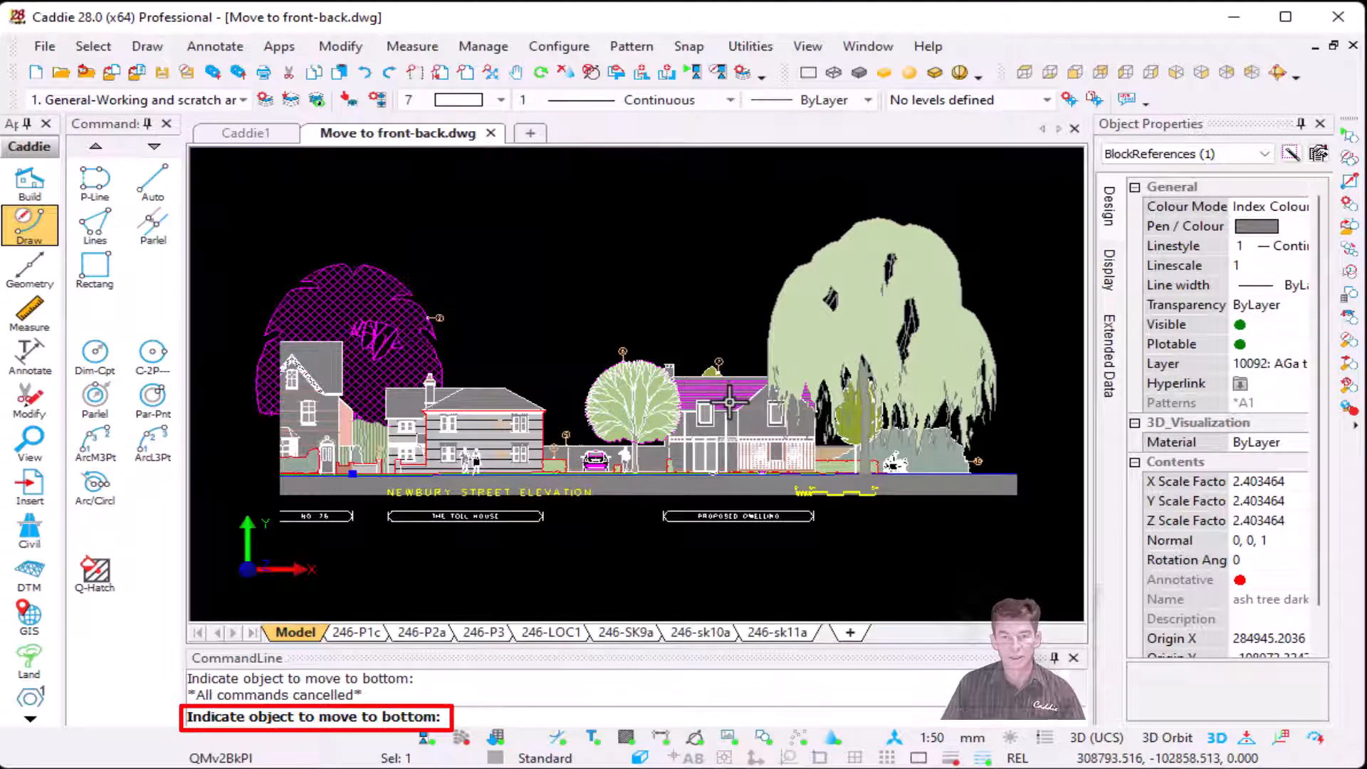
left_click(729, 403)
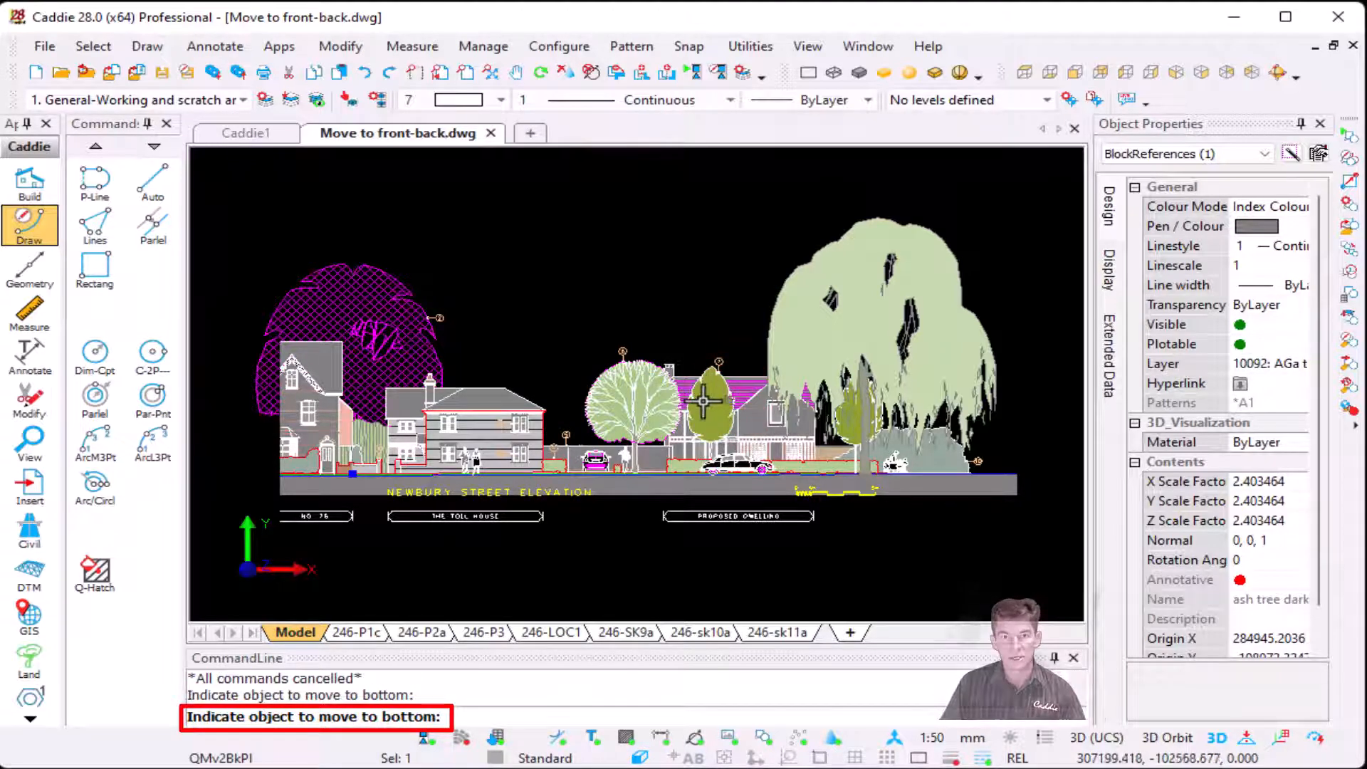
left_click(625, 405)
left_click(824, 318)
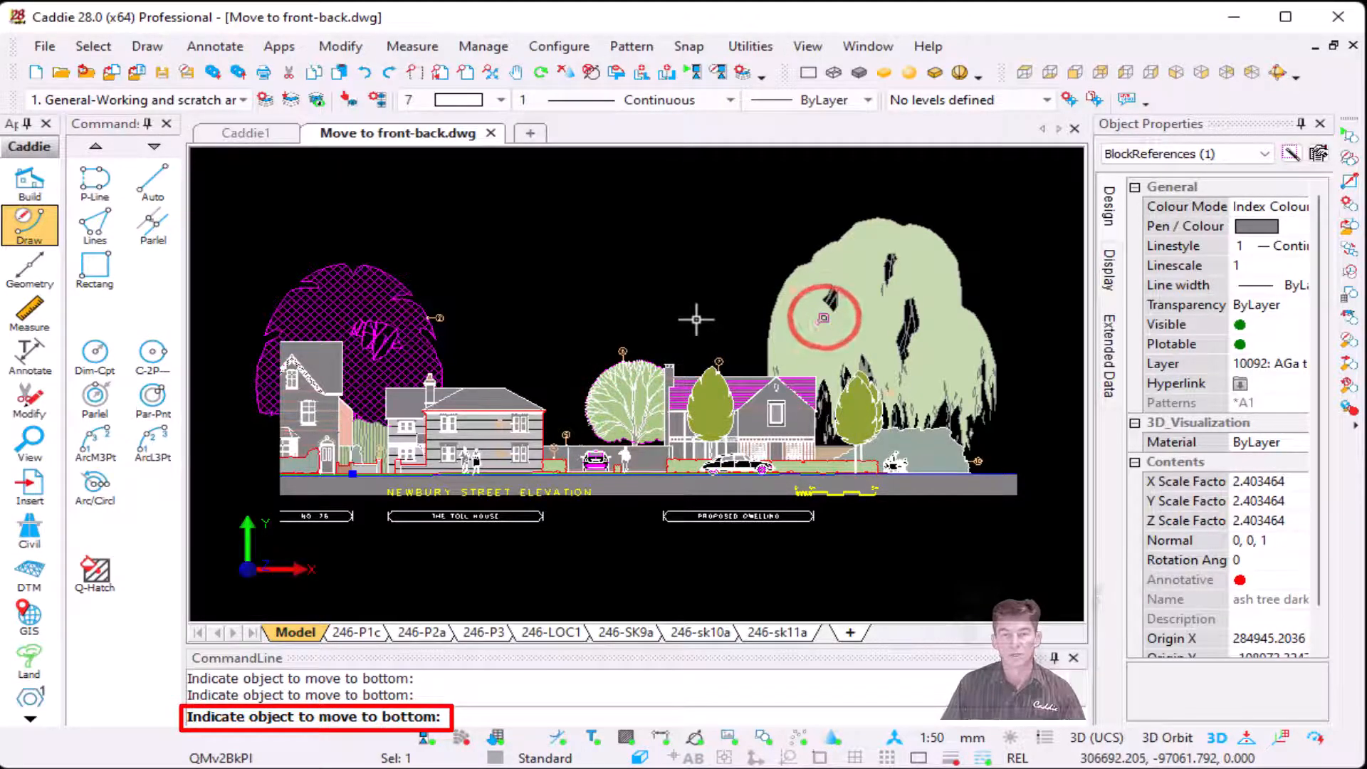